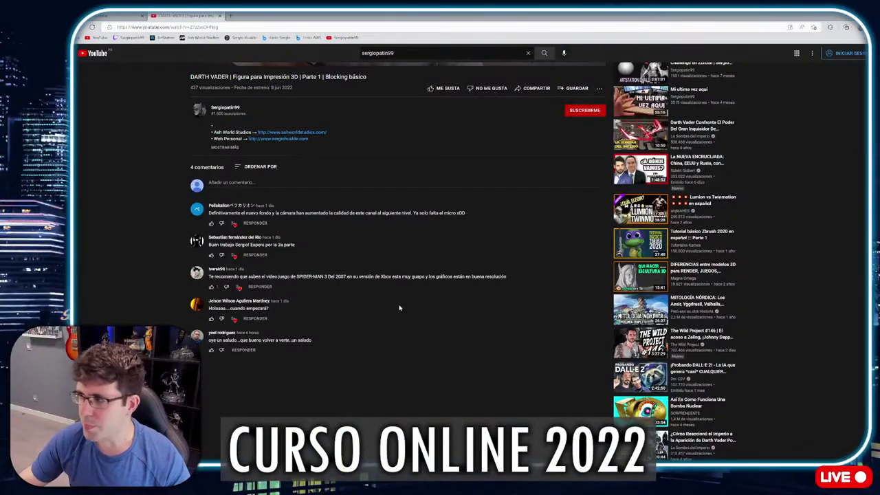
- Read the last comments under the Part 1 YouTube video, scrolling up and down
left_click_drag(227, 342, 303, 342)
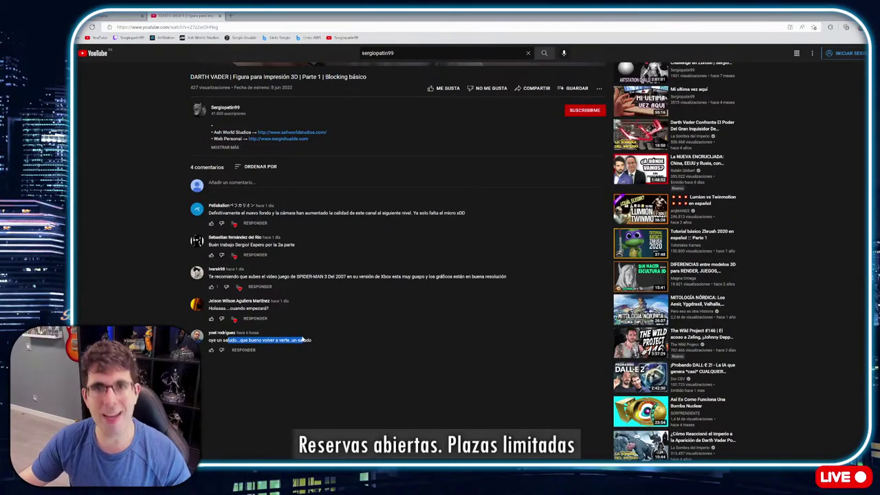
left_click(293, 326)
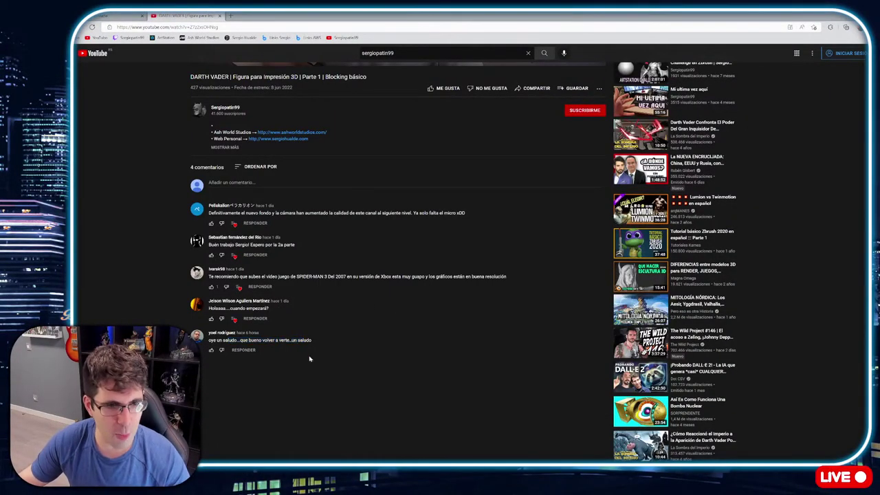
scroll(292, 325, "up", 3)
scroll(293, 326, "down", 3)
scroll(293, 325, "down", 2)
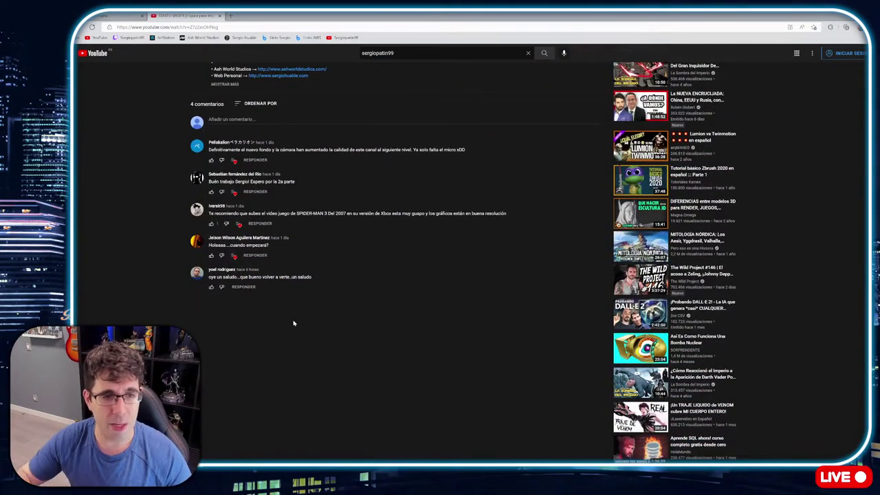
scroll(293, 323, "up", 2)
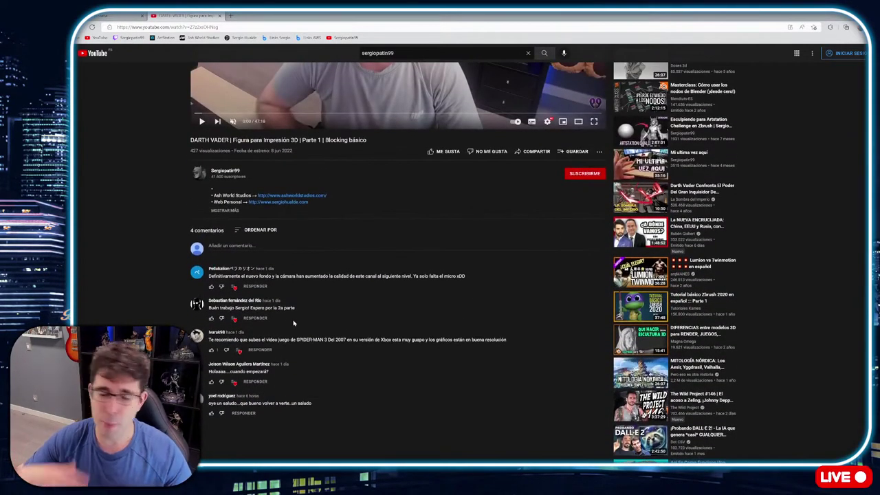
scroll(292, 323, "down", 1)
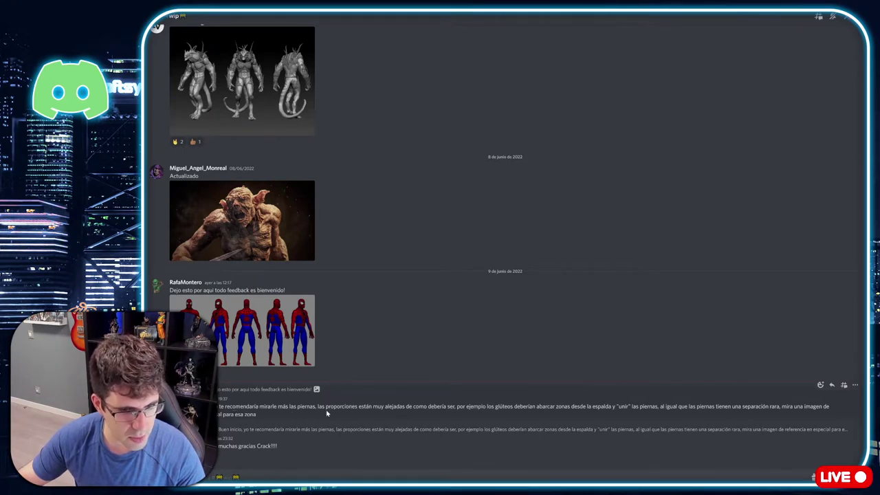
left_click_drag(343, 412, 219, 407)
left_click(220, 407)
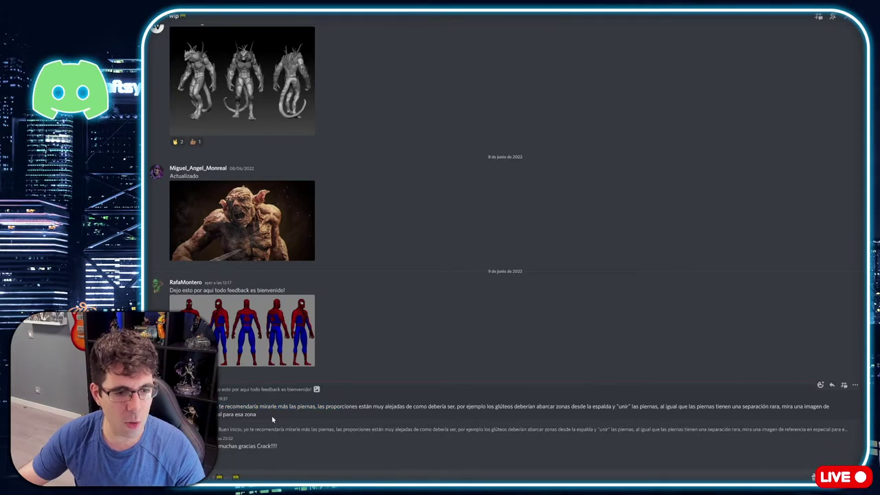
left_click_drag(271, 418, 217, 406)
left_click(239, 411)
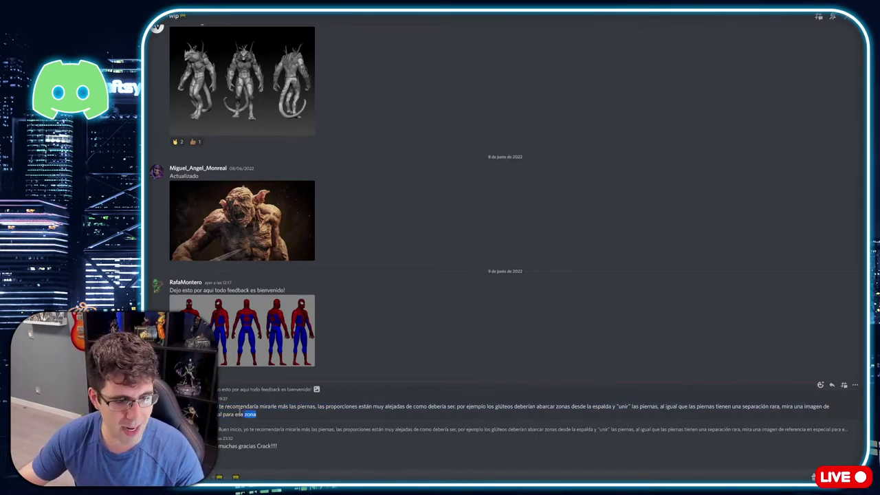
triple_click(251, 415)
left_click(261, 419)
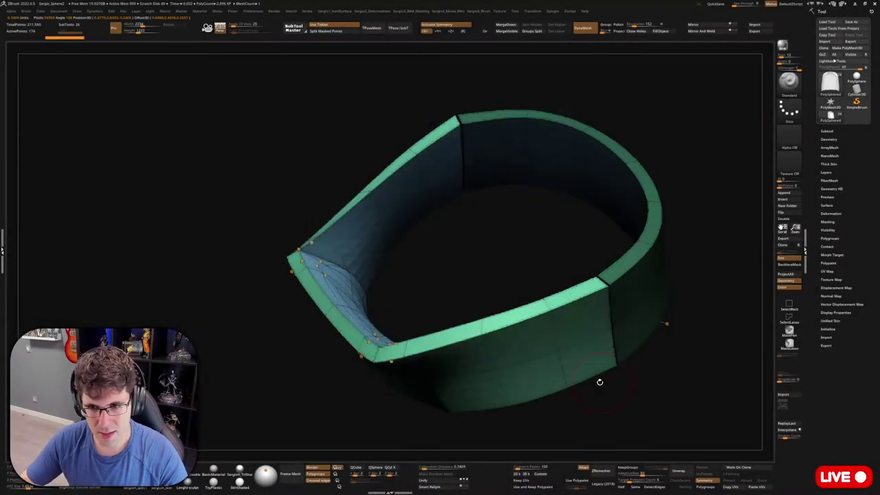
- Inspect the band mesh with polyframe on, then solo the piece under the helmet
mouse_move(642, 216)
left_mouse_down()
mouse_move(623, 226)
mouse_move(598, 220)
mouse_move(612, 227)
mouse_move(595, 202)
left_mouse_up()
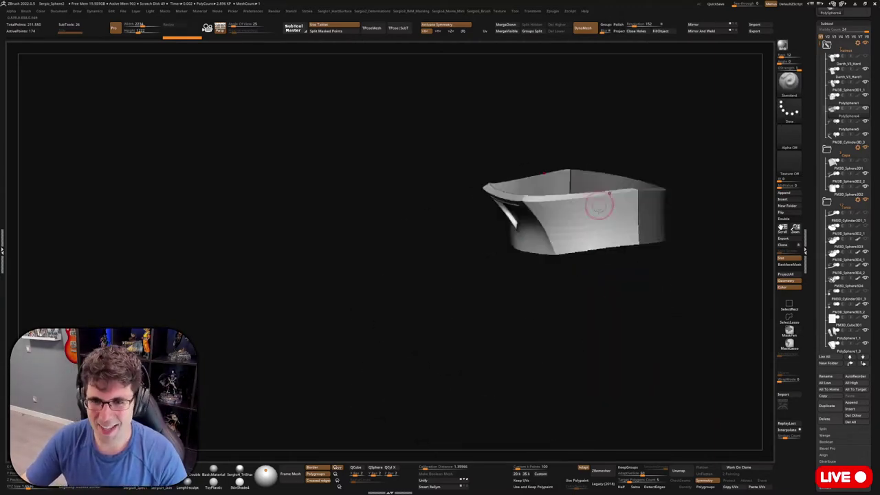
scroll(631, 221, "up", 5)
scroll(631, 221, "down", 5)
mouse_move(629, 131)
left_mouse_down()
mouse_move(607, 129)
mouse_move(638, 188)
left_mouse_up()
key("shift+f")
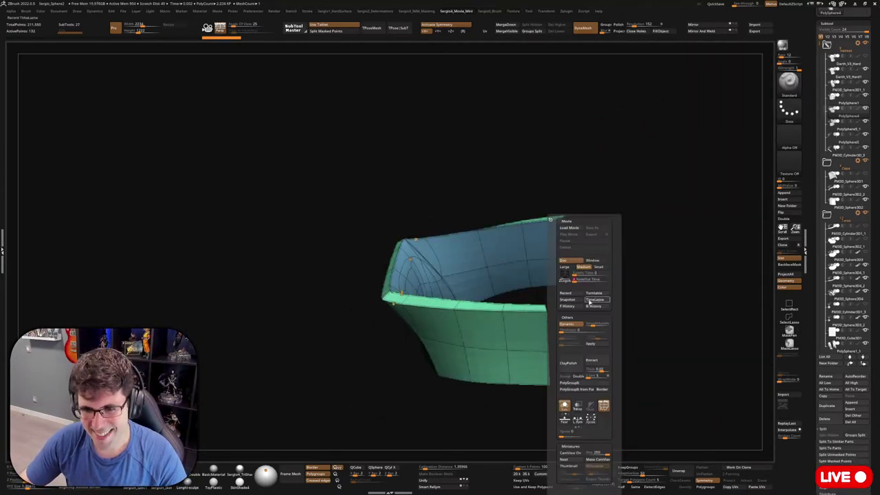
key("shift+f")
left_click_drag(541, 323, 522, 345)
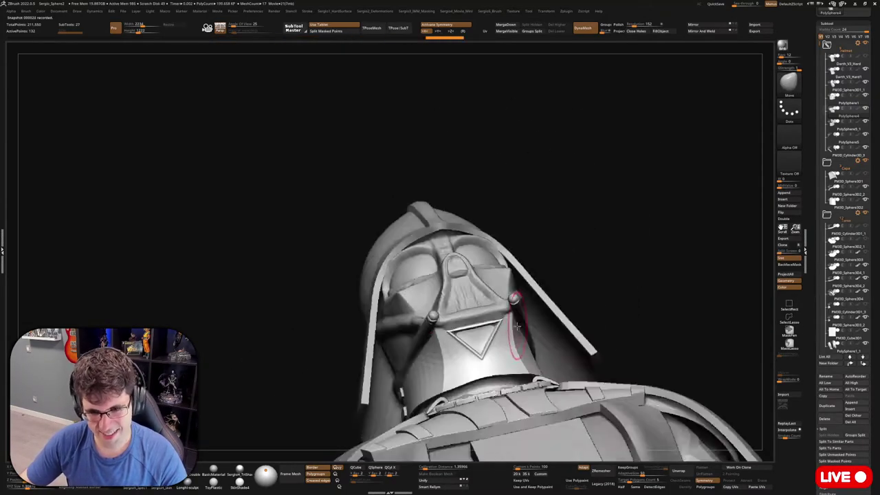
mouse_move(522, 345)
left_mouse_down()
mouse_move(536, 320)
mouse_move(513, 322)
mouse_move(501, 284)
mouse_move(447, 220)
mouse_move(566, 285)
mouse_move(507, 277)
left_mouse_up()
key("shift+f")
- Close the piece's open top with ZModeler Bridge Two Edges and check the new faces
key("space")
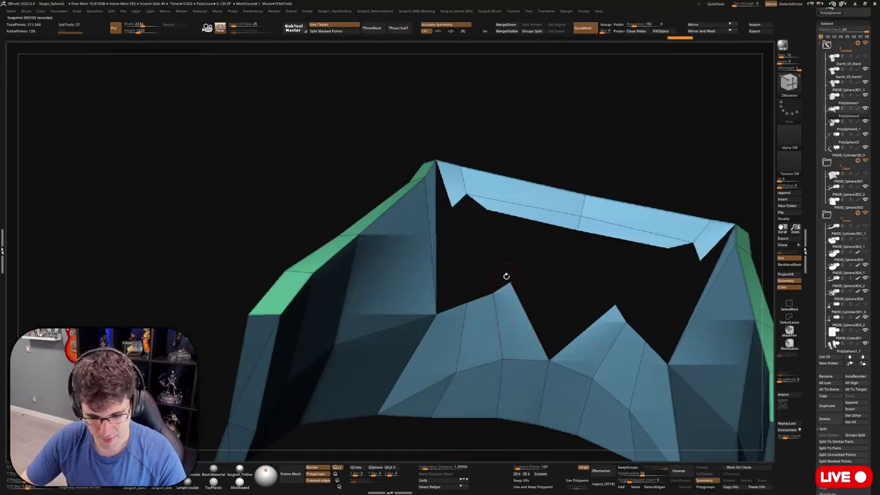
key("space")
mouse_move(504, 344)
left_mouse_down()
mouse_move(552, 308)
mouse_move(522, 276)
mouse_move(587, 183)
mouse_move(564, 248)
left_mouse_up()
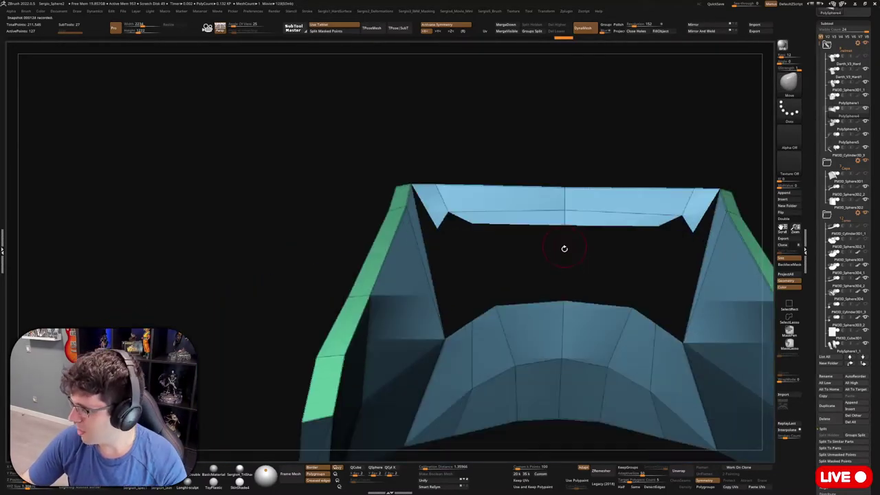
mouse_move(847, 272)
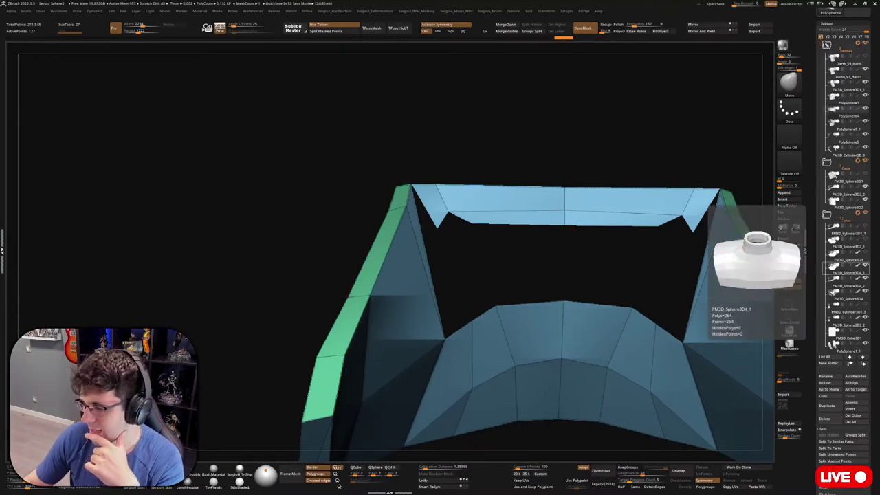
mouse_move(749, 358)
left_mouse_down()
mouse_move(417, 226)
mouse_move(488, 231)
mouse_move(346, 298)
mouse_move(363, 222)
mouse_move(419, 256)
mouse_move(448, 314)
mouse_move(447, 295)
mouse_move(462, 297)
mouse_move(467, 314)
left_mouse_up()
right_click(416, 225)
right_click(467, 314)
left_click(468, 314)
left_click(476, 321)
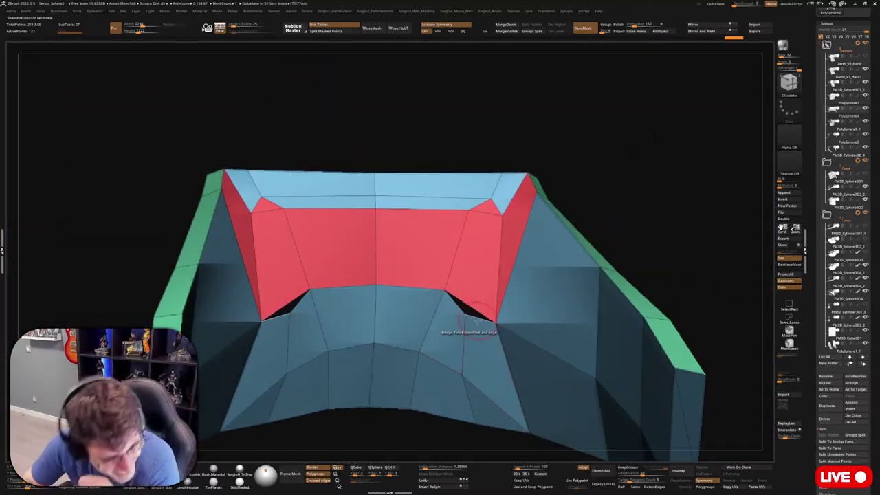
mouse_move(465, 330)
left_mouse_down()
mouse_move(480, 279)
mouse_move(422, 281)
mouse_move(443, 280)
mouse_move(429, 263)
mouse_move(440, 248)
mouse_move(550, 234)
mouse_move(548, 278)
mouse_move(515, 275)
mouse_move(506, 260)
left_mouse_up()
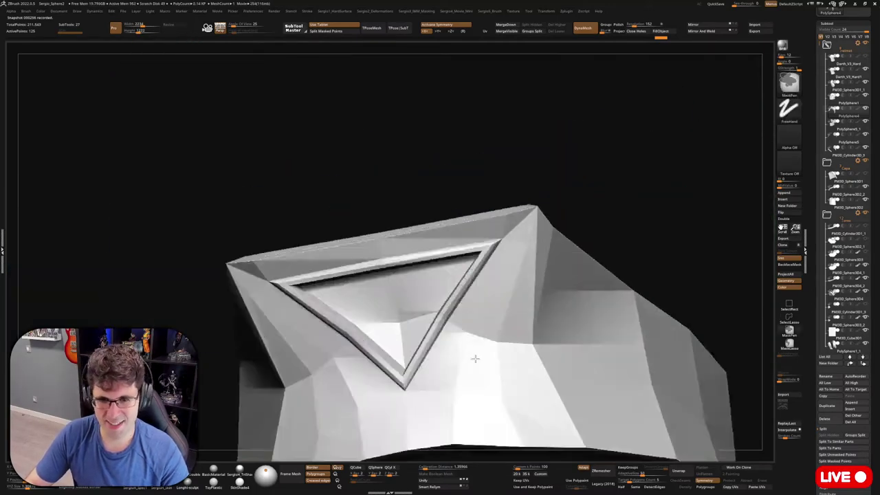
key("space")
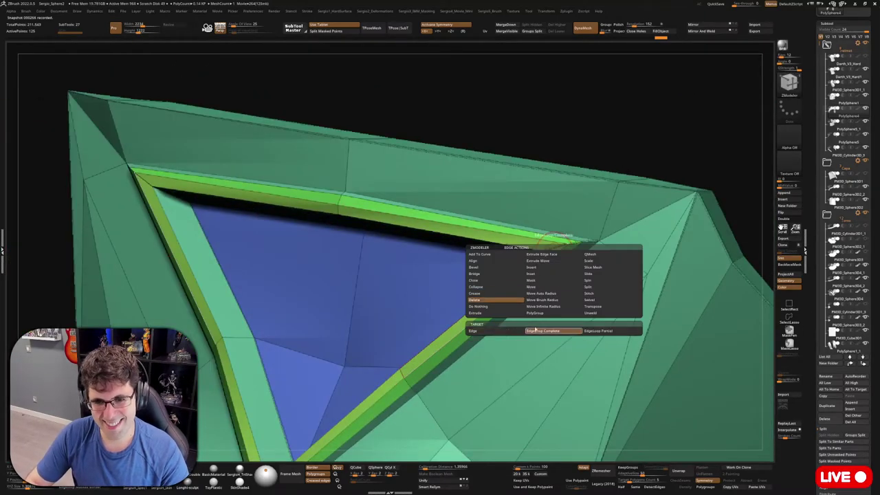
- Delete an edge loop around the triangular hole with ZModeler's EdgeLoop Complete target
left_click(535, 330)
mouse_move(535, 331)
left_mouse_down()
mouse_move(542, 250)
mouse_move(513, 240)
mouse_move(570, 315)
mouse_move(377, 294)
mouse_move(488, 279)
mouse_move(506, 300)
mouse_move(564, 301)
left_mouse_up()
mouse_move(580, 227)
left_mouse_down()
mouse_move(561, 318)
mouse_move(536, 215)
mouse_move(520, 347)
mouse_move(508, 361)
mouse_move(581, 290)
mouse_move(511, 383)
mouse_move(674, 261)
mouse_move(500, 322)
mouse_move(501, 285)
mouse_move(458, 216)
mouse_move(474, 274)
mouse_move(566, 305)
left_mouse_up()
key("space")
key("shift+f")
key("shift+f")
key("shift+f")
key("shift+f")
- Check the edited piece against the full Vader model, then select the lightsaber hilt subtool
key("ctrl+shift+s")
left_click(568, 379, "ctrl+shift")
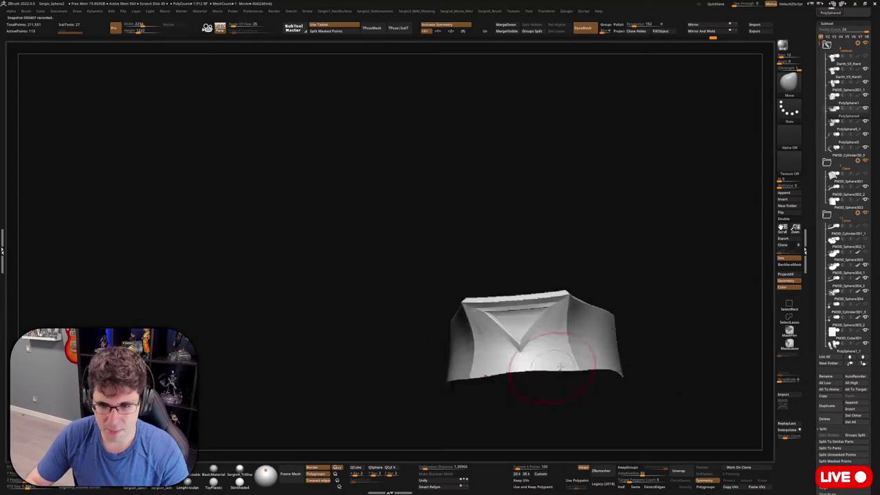
left_click_drag(527, 374, 546, 376)
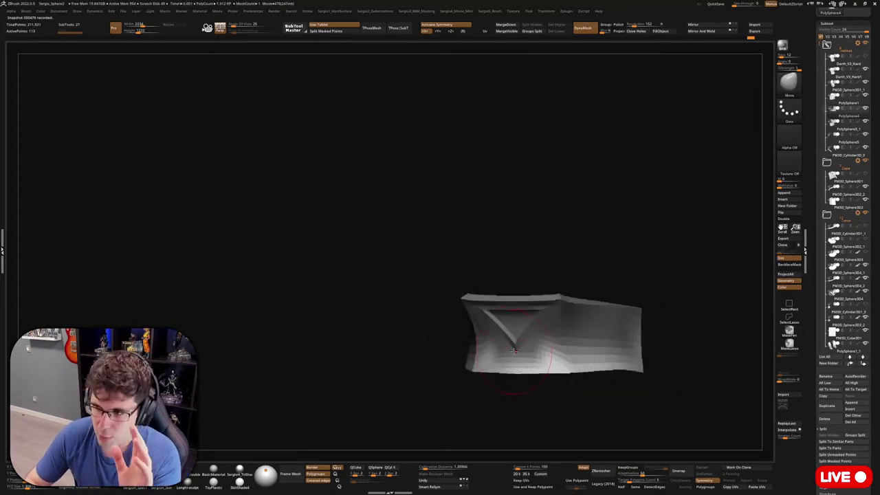
mouse_move(499, 258)
left_mouse_down()
mouse_move(587, 281)
mouse_move(525, 299)
left_mouse_up()
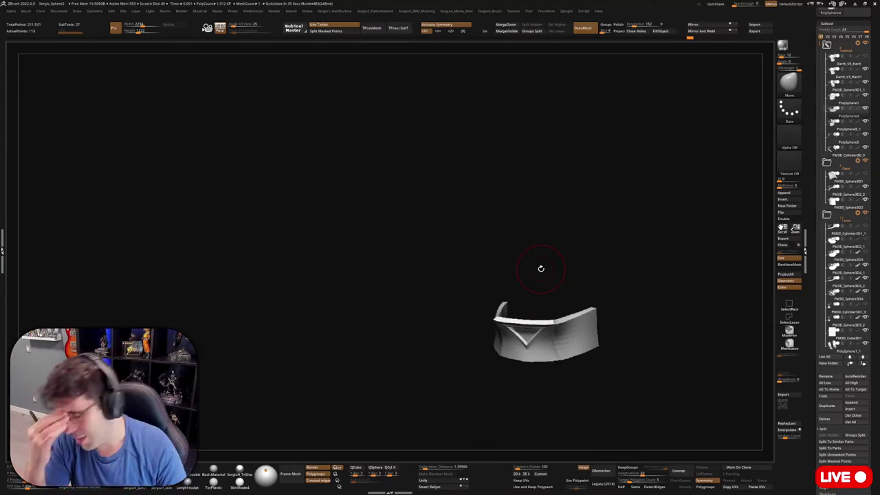
mouse_move(540, 268)
left_mouse_down()
mouse_move(550, 358)
mouse_move(528, 349)
left_mouse_up()
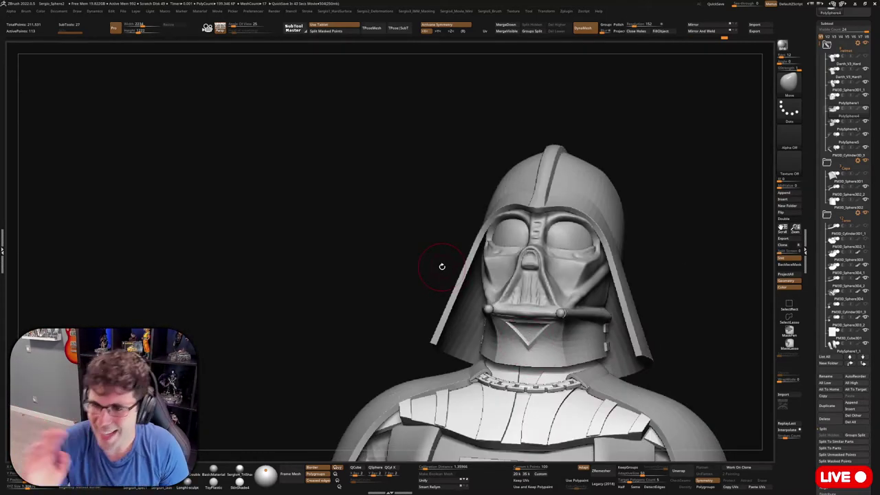
mouse_move(442, 264)
left_mouse_down()
mouse_move(446, 248)
mouse_move(540, 349)
mouse_move(560, 315)
left_mouse_up()
left_click(451, 353, "alt")
- Solo the lightsaber hilt subtool and orbit around it for an overview
key("shift+f")
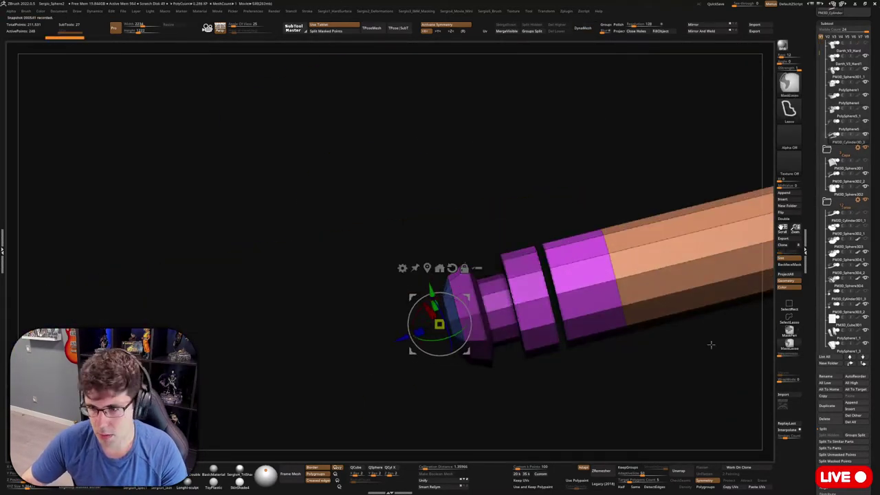
left_click_drag(711, 345, 502, 323)
right_click(502, 323)
mouse_move(485, 271)
left_mouse_down()
mouse_move(483, 358)
mouse_move(688, 309)
mouse_move(442, 379)
mouse_move(561, 189)
mouse_move(556, 346)
mouse_move(451, 378)
mouse_move(472, 314)
mouse_move(424, 303)
mouse_move(492, 321)
left_mouse_up()
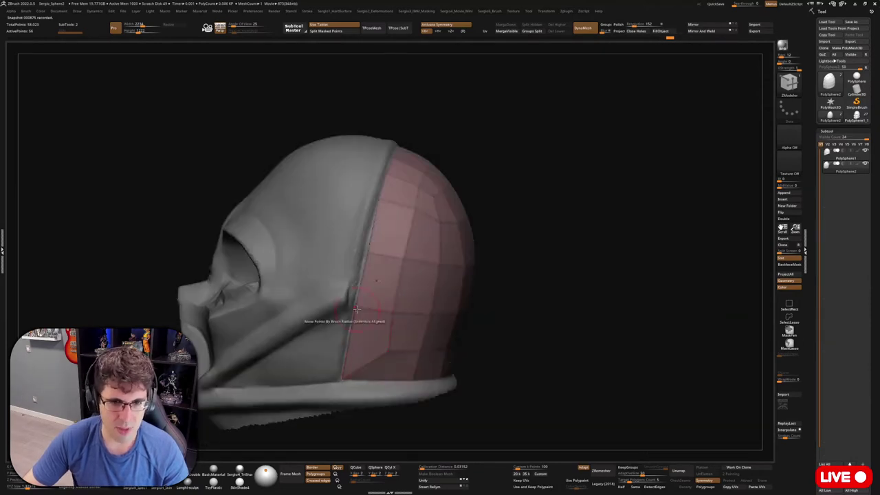
- Give the pink-masked back panel thickness, then show the full helmet again
mouse_move(377, 293)
right_mouse_down()
mouse_move(409, 300)
mouse_move(579, 244)
right_mouse_up()
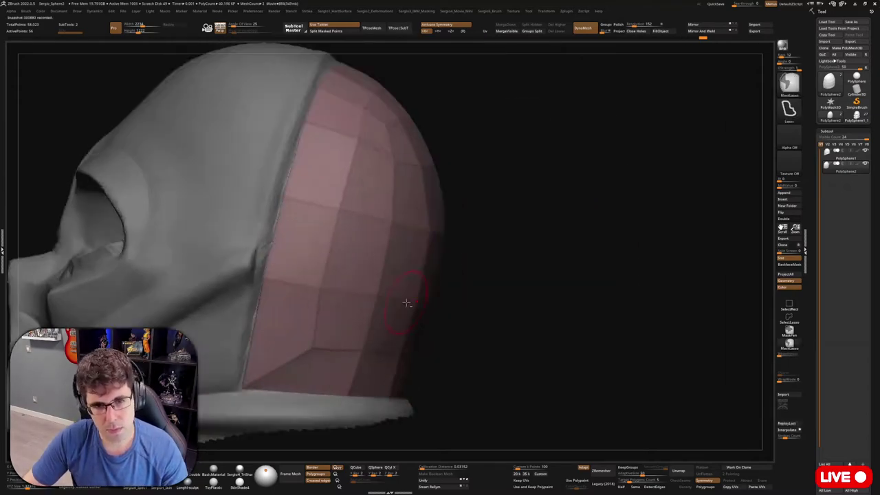
left_click(447, 261, "ctrl+shift")
key("h")
left_click(435, 269)
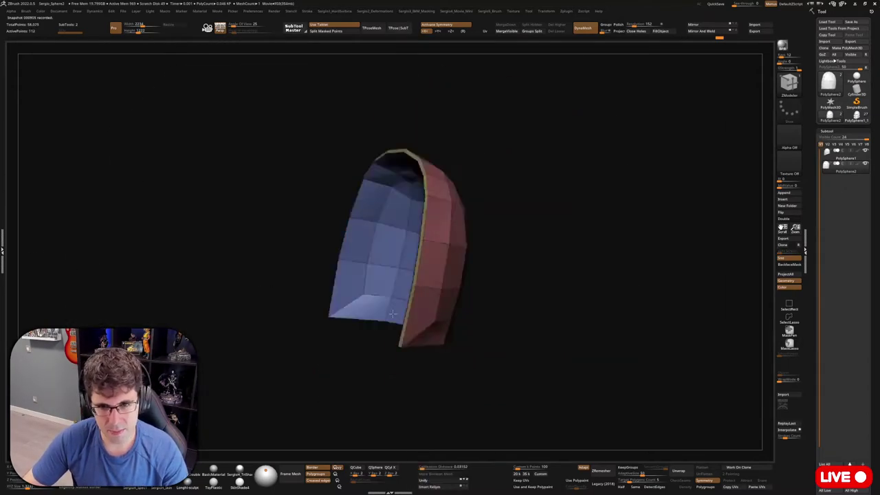
left_click(460, 284)
key("Return")
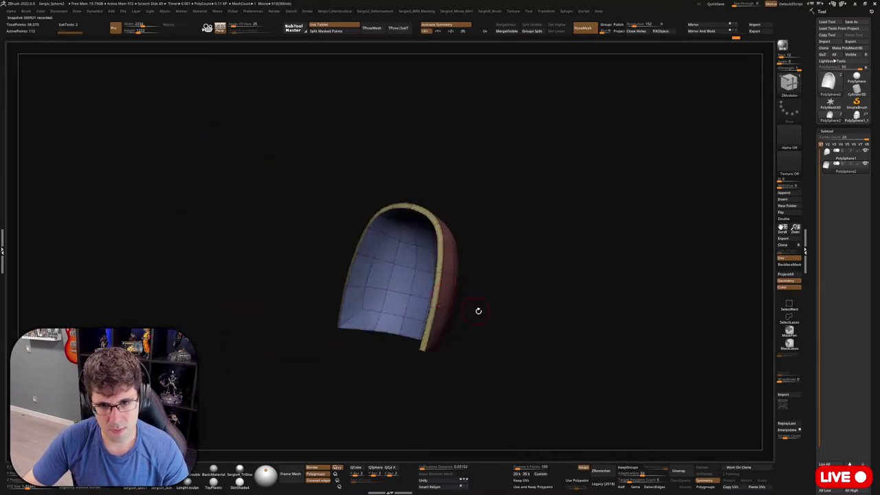
mouse_move(575, 358)
right_mouse_down()
mouse_move(560, 316)
mouse_move(481, 363)
mouse_move(529, 269)
mouse_move(475, 275)
mouse_move(521, 318)
right_mouse_up()
left_click(482, 363, "ctrl+shift")
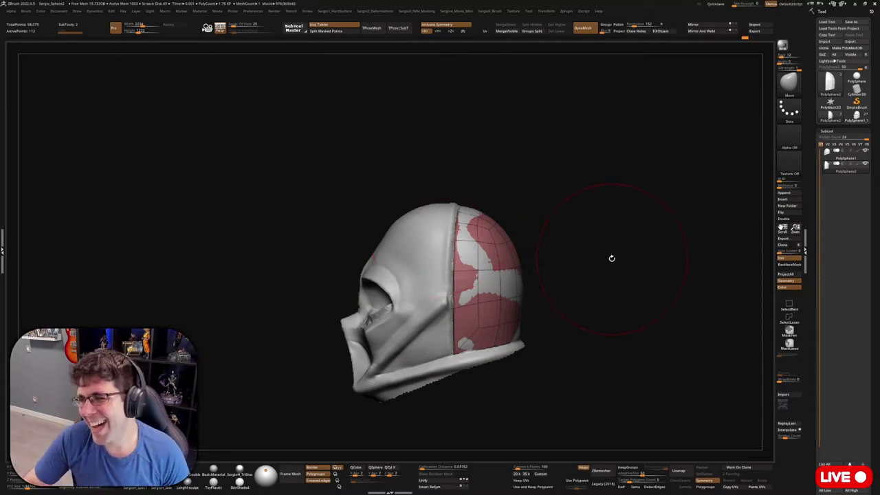
- Clear the helmet mask and switch ZModeler to the Extrude Edge action
mouse_move(584, 240)
right_mouse_down()
mouse_move(605, 295)
mouse_move(555, 366)
right_mouse_up()
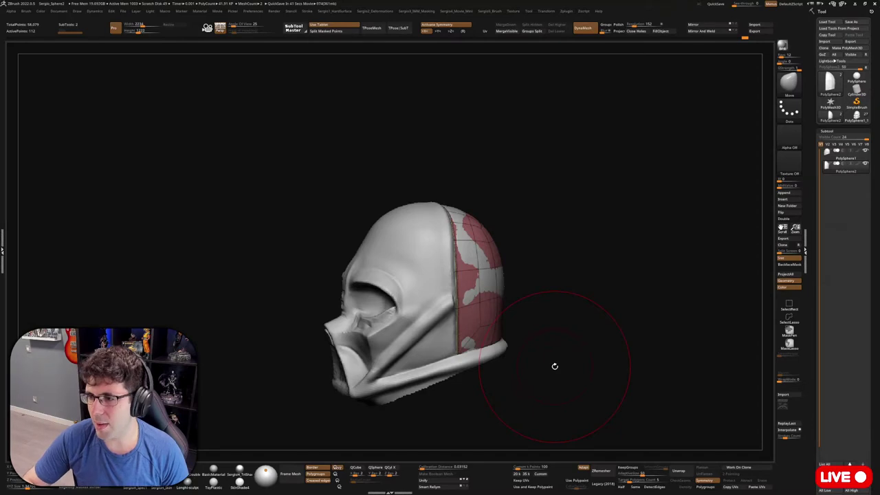
mouse_move(555, 366)
right_mouse_down()
mouse_move(530, 315)
mouse_move(504, 344)
mouse_move(436, 338)
mouse_move(681, 250)
mouse_move(581, 292)
right_mouse_up()
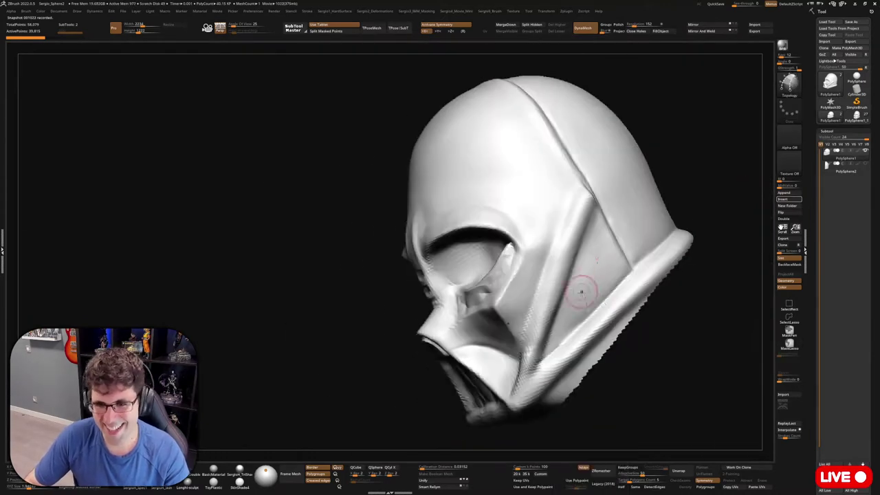
mouse_move(606, 257)
right_mouse_down()
mouse_move(652, 220)
mouse_move(582, 291)
mouse_move(474, 259)
right_mouse_up()
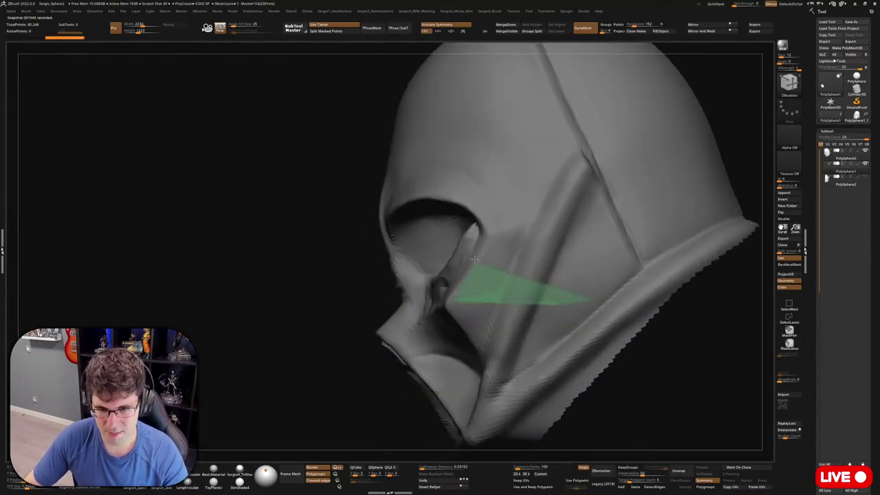
mouse_move(594, 301)
right_mouse_down()
mouse_move(472, 299)
mouse_move(456, 346)
mouse_move(462, 305)
mouse_move(412, 296)
right_mouse_up()
key("space")
left_click(426, 323)
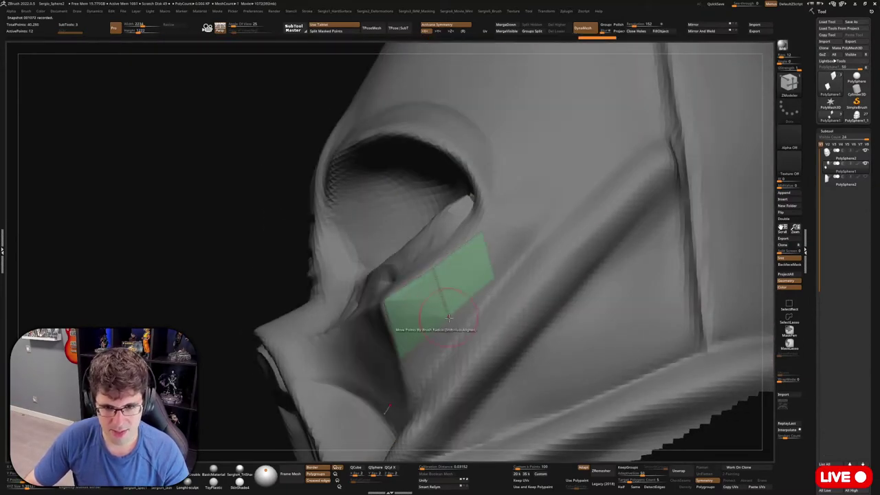
key("f")
mouse_move(415, 344)
right_mouse_down()
mouse_move(436, 300)
mouse_move(384, 316)
mouse_move(442, 333)
mouse_move(429, 303)
right_mouse_up()
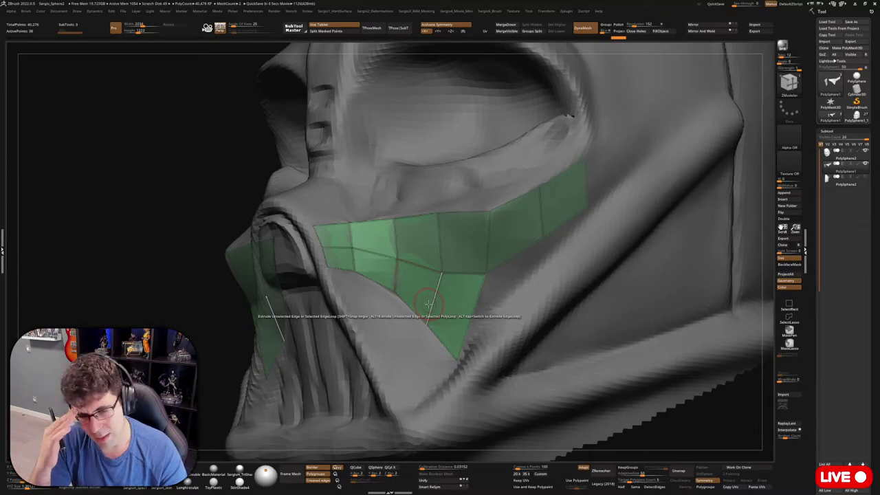
mouse_move(500, 291)
right_mouse_down()
mouse_move(475, 261)
mouse_move(481, 303)
mouse_move(473, 362)
mouse_move(441, 368)
mouse_move(410, 401)
mouse_move(469, 275)
mouse_move(476, 308)
mouse_move(433, 255)
mouse_move(454, 205)
mouse_move(438, 314)
right_mouse_up()
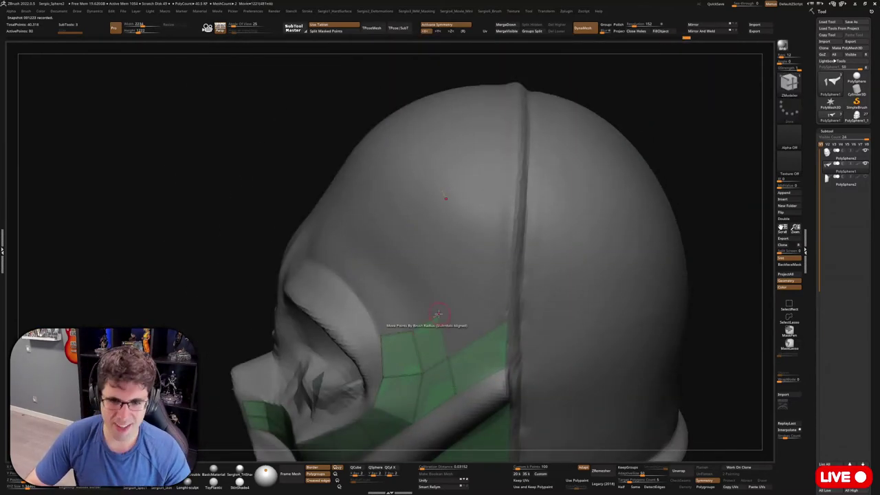
right_click_drag(500, 307, 446, 357)
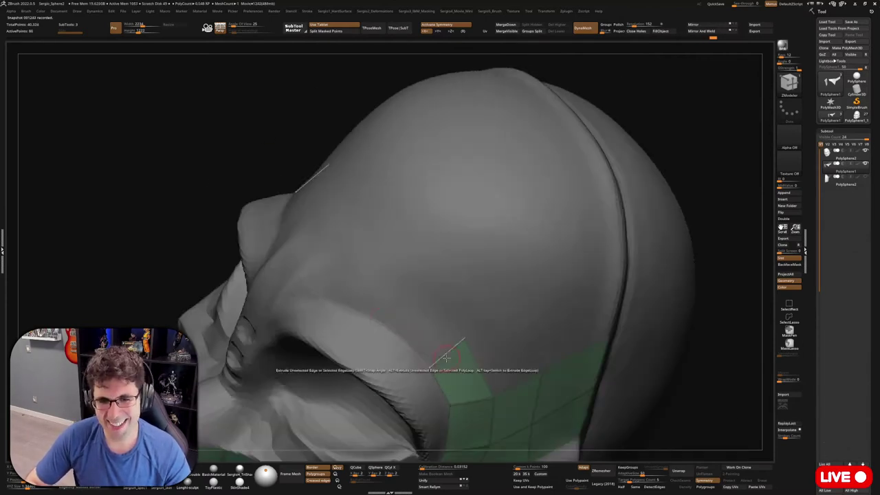
- Extrude a green quad strip up the dome and reshape the brow polygons against it
left_click_drag(446, 357, 385, 310)
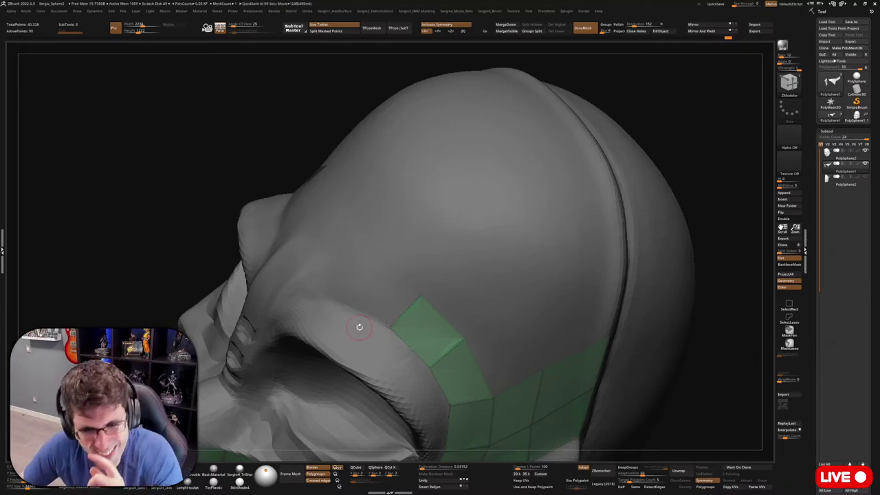
right_click_drag(360, 283, 353, 288)
mouse_move(337, 256)
right_mouse_down()
mouse_move(365, 347)
mouse_move(391, 347)
right_mouse_up()
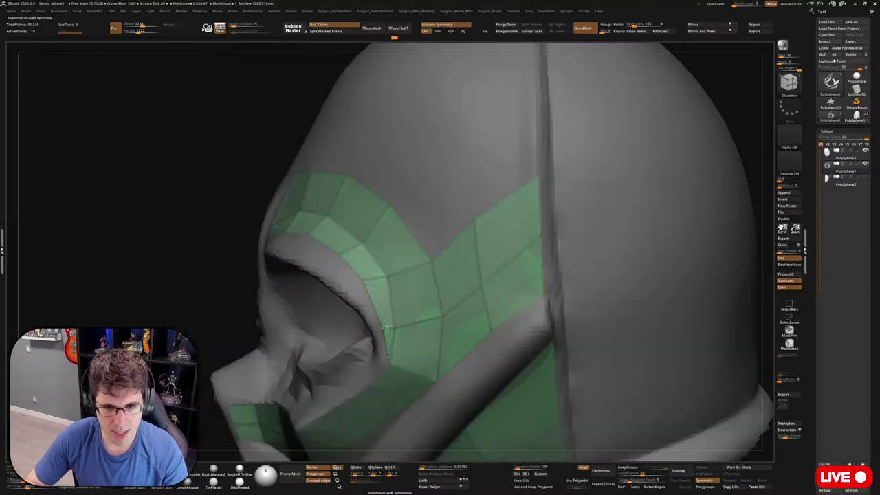
mouse_move(389, 329)
right_mouse_down()
mouse_move(317, 347)
mouse_move(320, 328)
right_mouse_up()
mouse_move(390, 310)
right_mouse_down()
mouse_move(399, 358)
mouse_move(399, 309)
mouse_move(416, 268)
mouse_move(378, 318)
mouse_move(350, 335)
right_mouse_up()
mouse_move(420, 278)
right_mouse_down()
mouse_move(418, 310)
mouse_move(383, 345)
mouse_move(389, 285)
mouse_move(433, 310)
right_mouse_up()
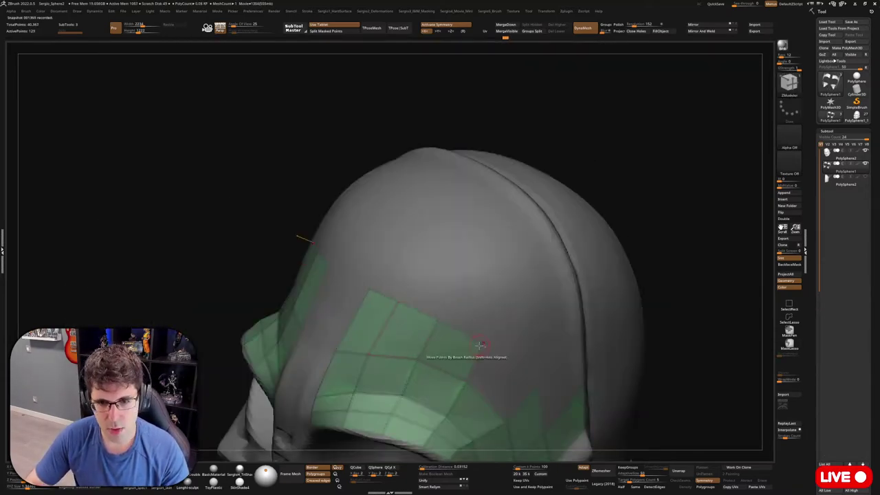
mouse_move(480, 345)
right_mouse_down()
mouse_move(452, 311)
mouse_move(424, 315)
mouse_move(413, 301)
mouse_move(528, 316)
mouse_move(464, 320)
mouse_move(377, 301)
right_mouse_up()
mouse_move(479, 326)
right_mouse_down()
mouse_move(440, 306)
mouse_move(396, 320)
mouse_move(296, 301)
mouse_move(328, 328)
mouse_move(281, 301)
mouse_move(342, 326)
mouse_move(410, 336)
right_mouse_up()
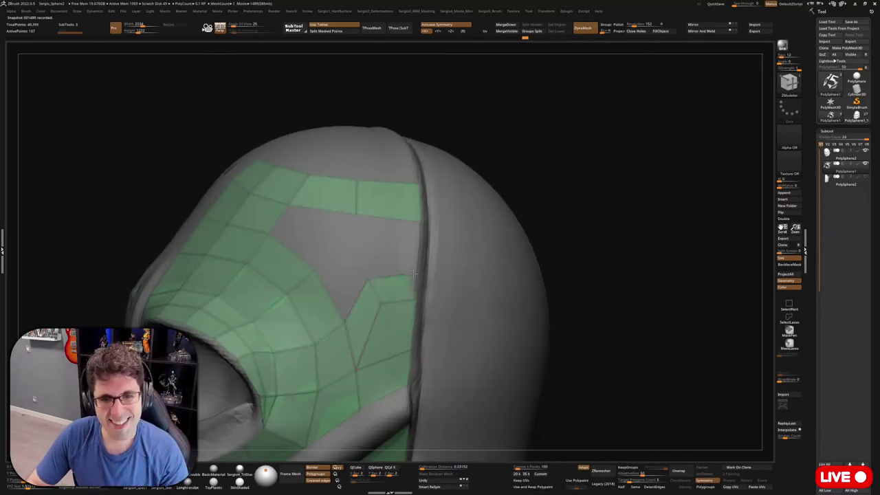
mouse_move(414, 273)
right_mouse_down()
mouse_move(421, 311)
mouse_move(393, 338)
mouse_move(363, 314)
mouse_move(367, 334)
mouse_move(338, 371)
mouse_move(389, 320)
right_mouse_up()
mouse_move(493, 274)
right_mouse_down()
mouse_move(458, 320)
mouse_move(418, 285)
right_mouse_up()
- Frame the helmet and orbit close around the eye socket and brow
key("f")
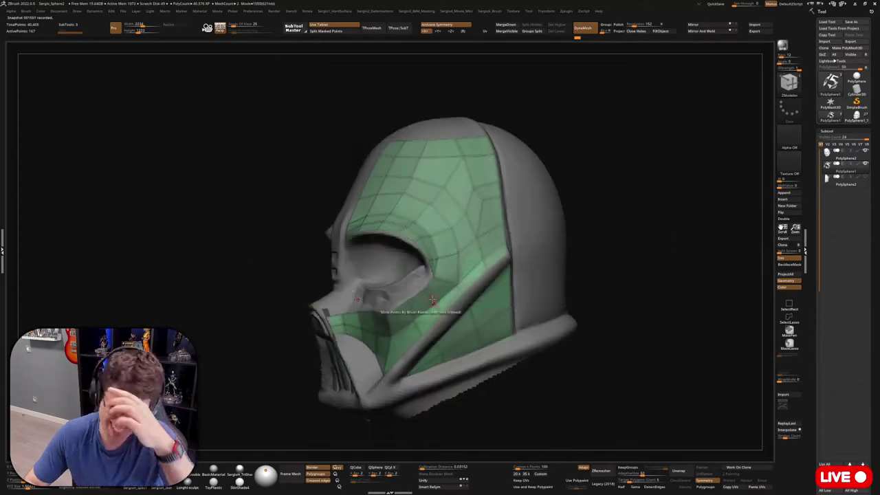
mouse_move(403, 255)
right_mouse_down()
mouse_move(476, 283)
mouse_move(424, 374)
mouse_move(448, 358)
mouse_move(418, 386)
mouse_move(457, 389)
right_mouse_up()
right_click_drag(539, 339, 501, 369)
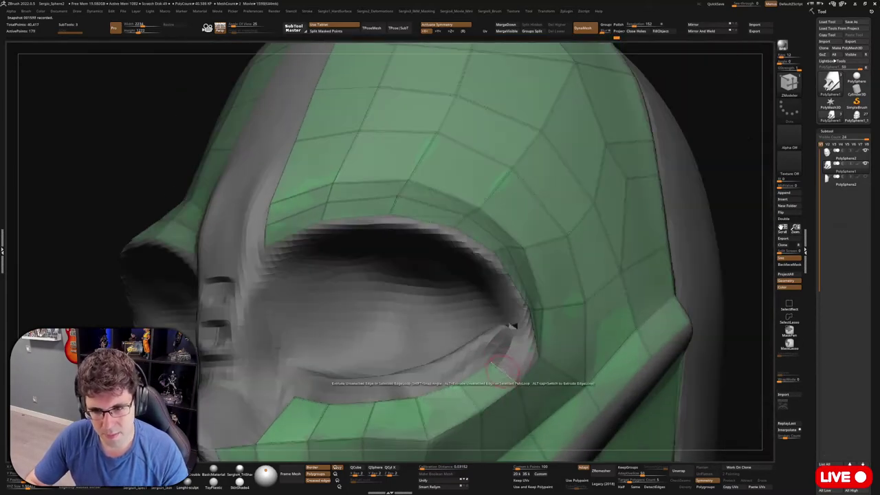
right_click_drag(509, 337, 524, 350)
mouse_move(514, 311)
right_mouse_down()
mouse_move(511, 323)
mouse_move(455, 300)
right_mouse_up()
right_click_drag(394, 297, 431, 326)
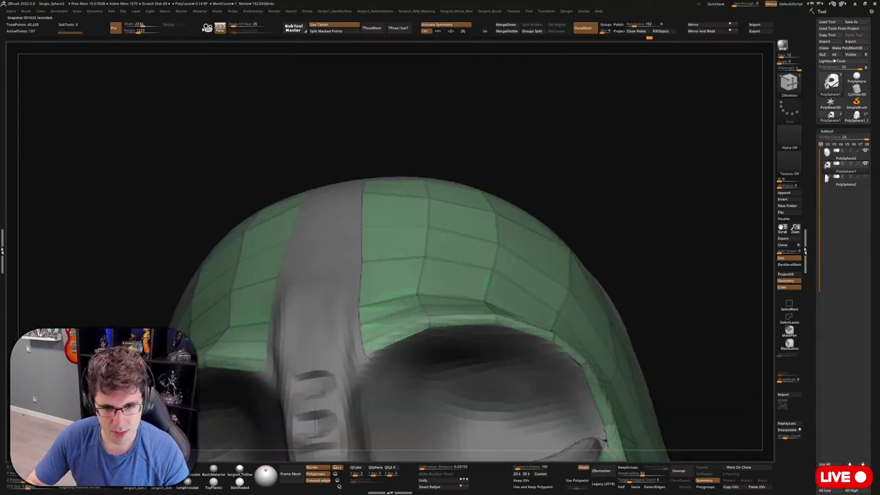
mouse_move(366, 355)
right_mouse_down()
mouse_move(418, 293)
mouse_move(481, 287)
mouse_move(428, 335)
mouse_move(534, 306)
mouse_move(503, 318)
mouse_move(501, 358)
mouse_move(453, 300)
mouse_move(389, 273)
mouse_move(467, 289)
mouse_move(487, 309)
mouse_move(515, 299)
mouse_move(472, 299)
mouse_move(518, 254)
mouse_move(437, 288)
mouse_move(428, 269)
mouse_move(404, 289)
mouse_move(399, 218)
mouse_move(392, 275)
mouse_move(782, 227)
mouse_move(418, 304)
mouse_move(386, 294)
right_mouse_up()
- Extrude ZModeler edges into the eye socket and around the lid rim, viewing the cavity
right_click(533, 310)
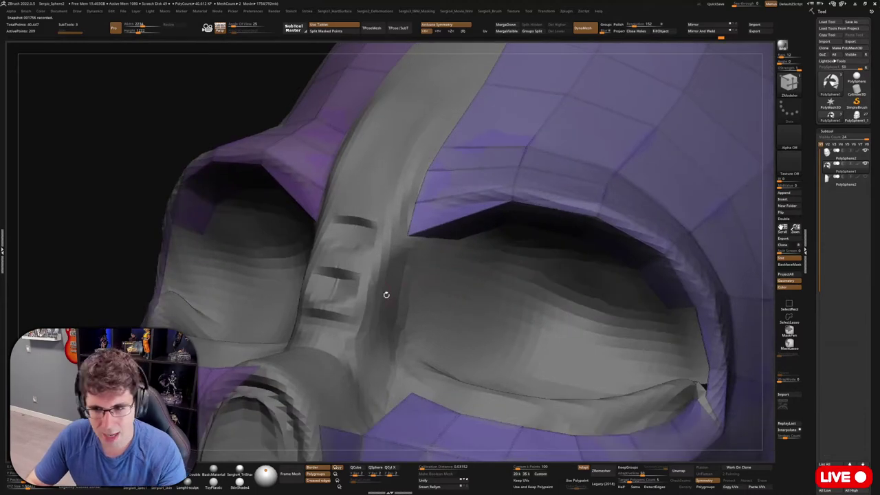
mouse_move(428, 275)
right_mouse_down()
mouse_move(466, 362)
mouse_move(380, 337)
right_mouse_up()
mouse_move(405, 275)
right_mouse_down()
mouse_move(507, 319)
mouse_move(435, 336)
right_mouse_up()
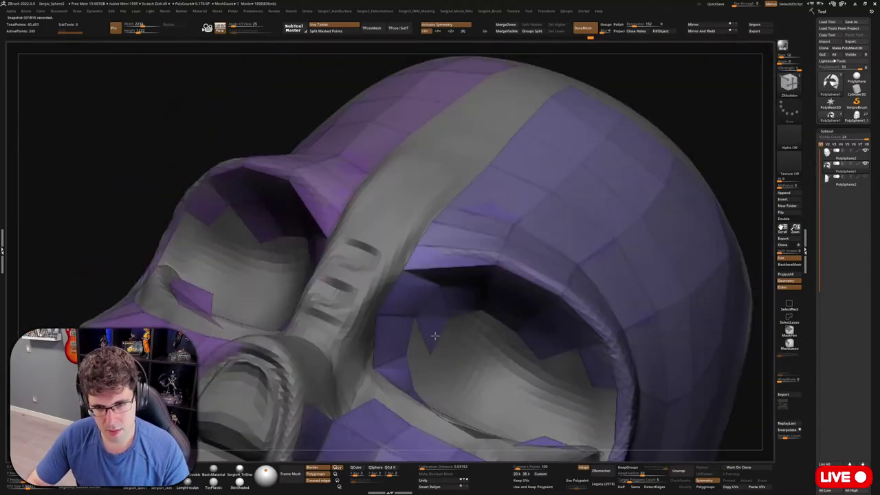
mouse_move(521, 362)
right_mouse_down()
mouse_move(465, 295)
mouse_move(556, 329)
right_mouse_up()
mouse_move(519, 354)
right_mouse_down("ctrl")
mouse_move(526, 281)
mouse_move(564, 338)
mouse_move(580, 289)
right_mouse_up("ctrl")
mouse_move(520, 276)
right_mouse_down()
mouse_move(391, 298)
mouse_move(426, 291)
right_mouse_up()
mouse_move(519, 319)
right_mouse_down()
mouse_move(687, 350)
mouse_move(619, 296)
mouse_move(575, 235)
right_mouse_up()
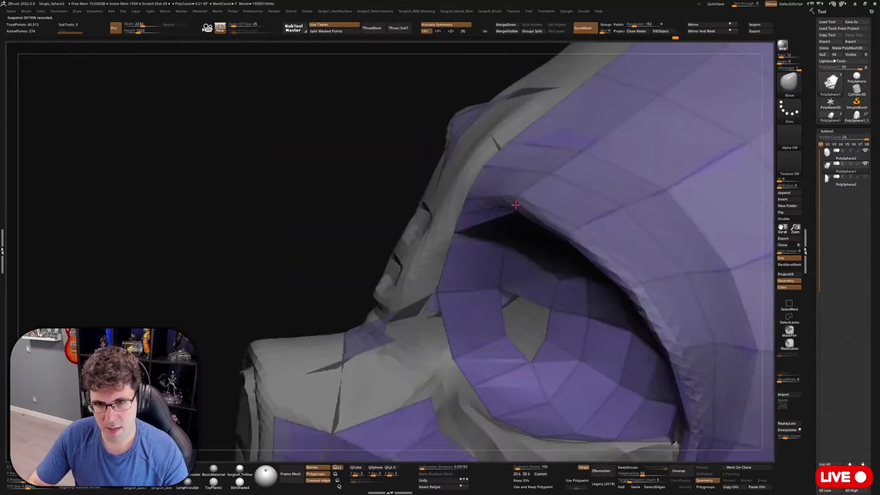
mouse_move(515, 205)
right_mouse_down()
mouse_move(668, 292)
mouse_move(659, 305)
mouse_move(466, 331)
mouse_move(568, 315)
mouse_move(541, 256)
right_mouse_up()
right_click_drag(537, 328, 536, 373)
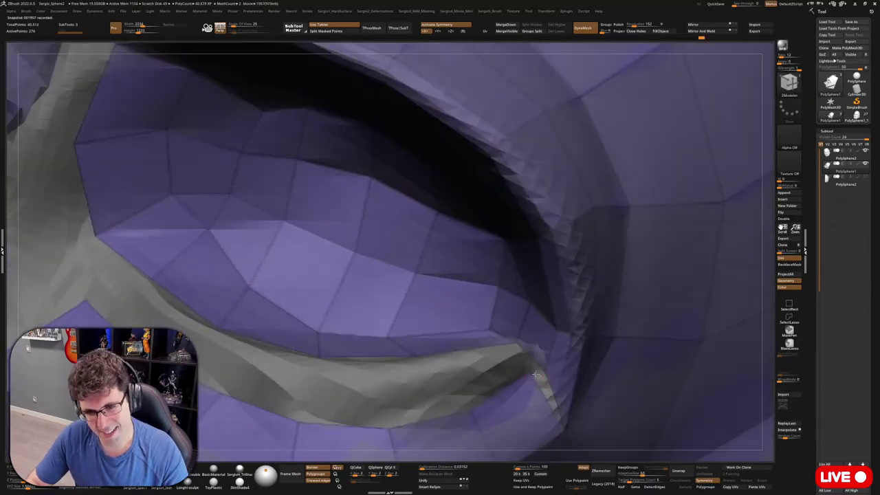
mouse_move(422, 380)
right_mouse_down()
mouse_move(472, 370)
mouse_move(393, 359)
mouse_move(378, 376)
mouse_move(417, 356)
right_mouse_up()
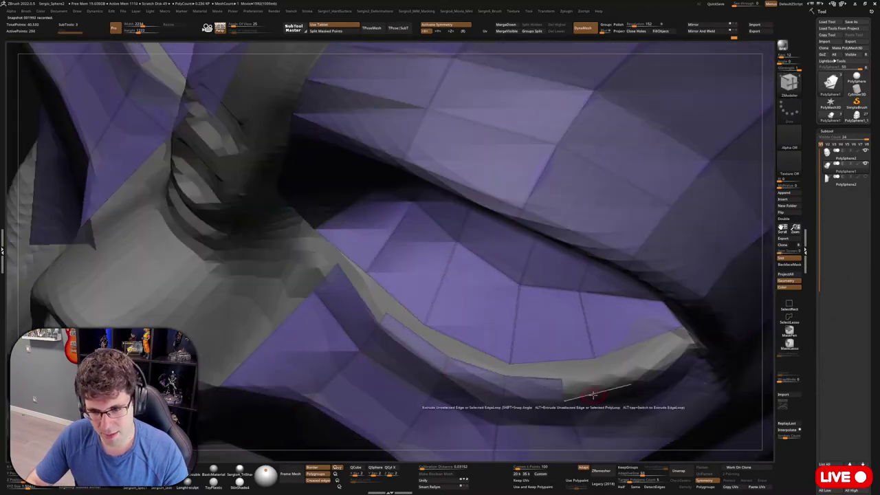
mouse_move(593, 395)
right_mouse_down()
mouse_move(627, 365)
mouse_move(622, 339)
right_mouse_up()
right_click_drag(564, 401, 427, 289)
- Work on the lower-eyelid edge and grey triangular gap beside the nose bridge
key("f")
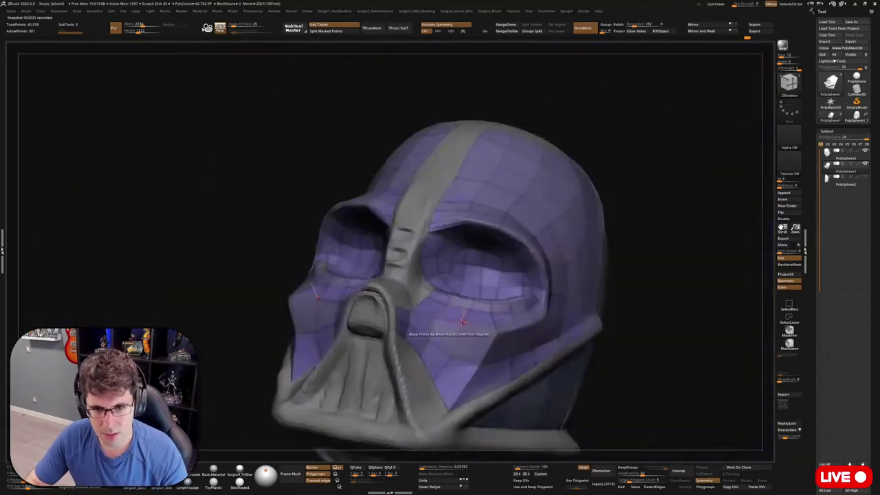
mouse_move(461, 315)
right_mouse_down("ctrl")
mouse_move(520, 314)
mouse_move(404, 369)
right_mouse_up("ctrl")
mouse_move(459, 332)
right_mouse_down()
mouse_move(412, 349)
mouse_move(408, 412)
mouse_move(438, 323)
right_mouse_up()
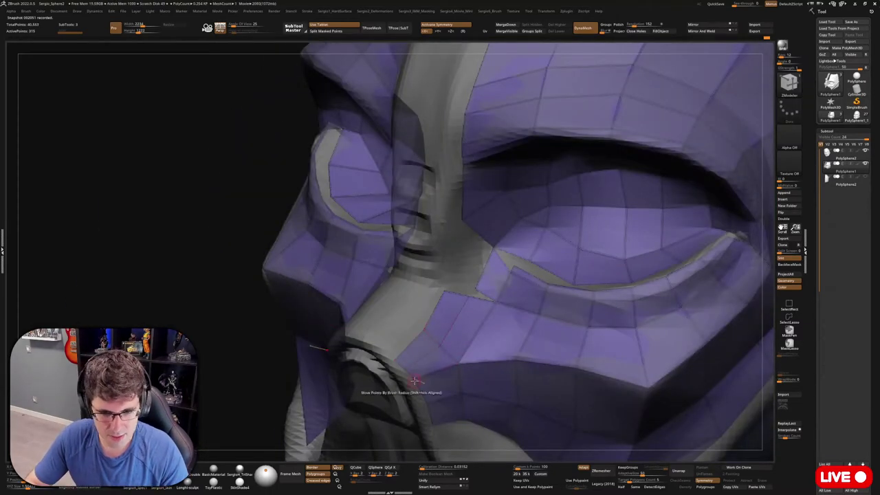
mouse_move(445, 291)
right_mouse_down()
mouse_move(528, 299)
mouse_move(530, 320)
mouse_move(526, 291)
mouse_move(490, 317)
mouse_move(594, 304)
mouse_move(585, 335)
mouse_move(578, 323)
mouse_move(556, 329)
mouse_move(492, 294)
mouse_move(483, 347)
right_mouse_up()
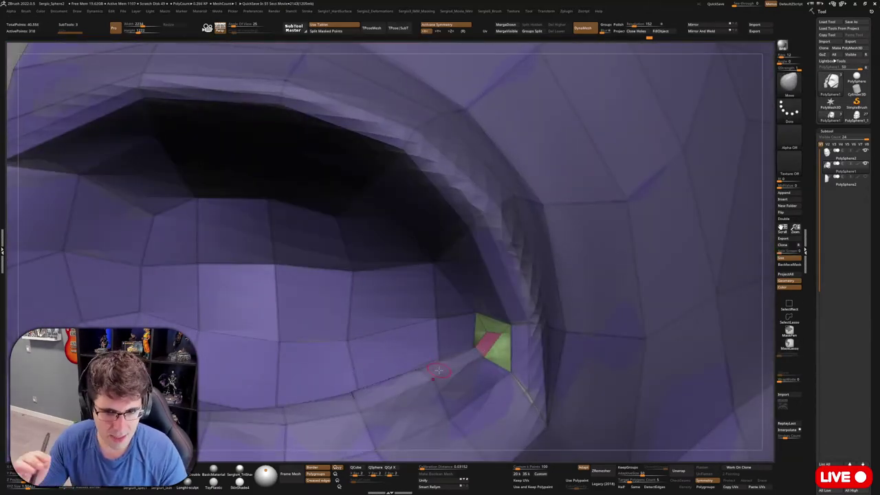
mouse_move(438, 371)
right_mouse_down()
mouse_move(552, 329)
mouse_move(472, 389)
mouse_move(581, 292)
right_mouse_up()
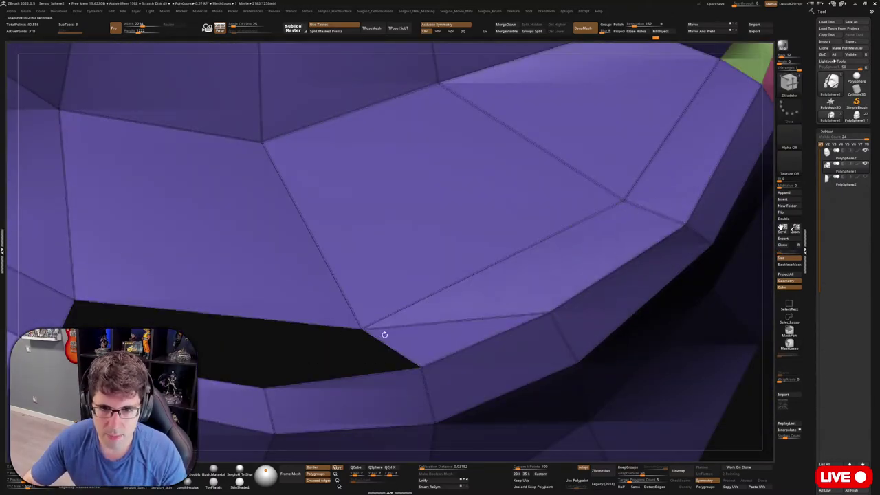
mouse_move(384, 335)
right_mouse_down()
mouse_move(417, 309)
mouse_move(491, 330)
mouse_move(550, 316)
mouse_move(485, 295)
mouse_move(412, 302)
mouse_move(489, 370)
right_mouse_up()
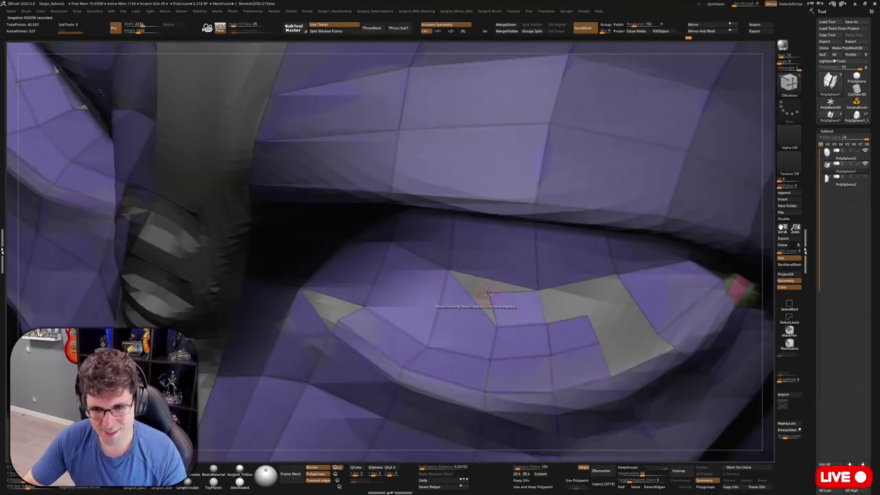
mouse_move(610, 323)
right_mouse_down()
mouse_move(609, 299)
mouse_move(628, 353)
mouse_move(648, 315)
mouse_move(489, 308)
right_mouse_up()
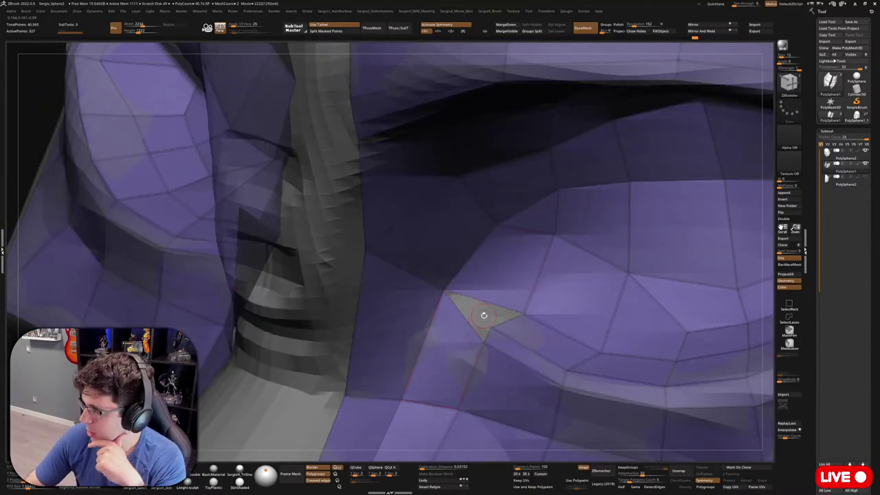
right_click_drag(486, 313, 513, 316)
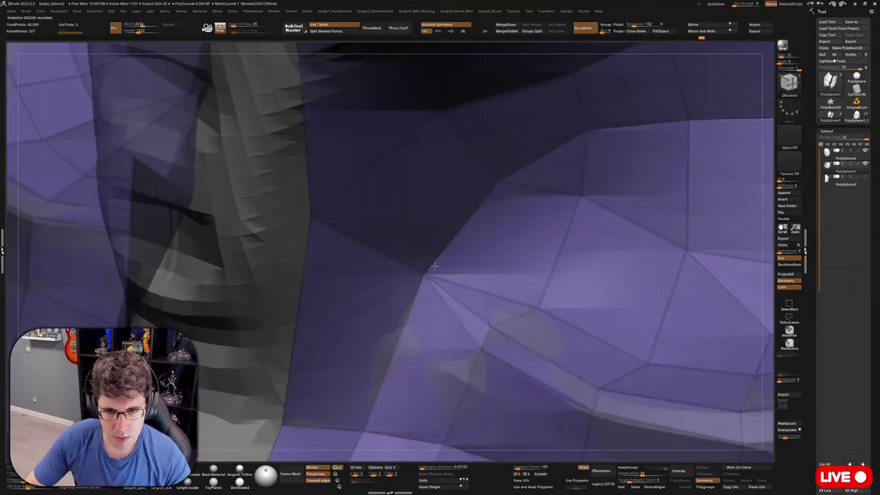
mouse_move(434, 265)
right_mouse_down()
mouse_move(628, 357)
mouse_move(649, 399)
mouse_move(570, 364)
mouse_move(585, 364)
right_mouse_up()
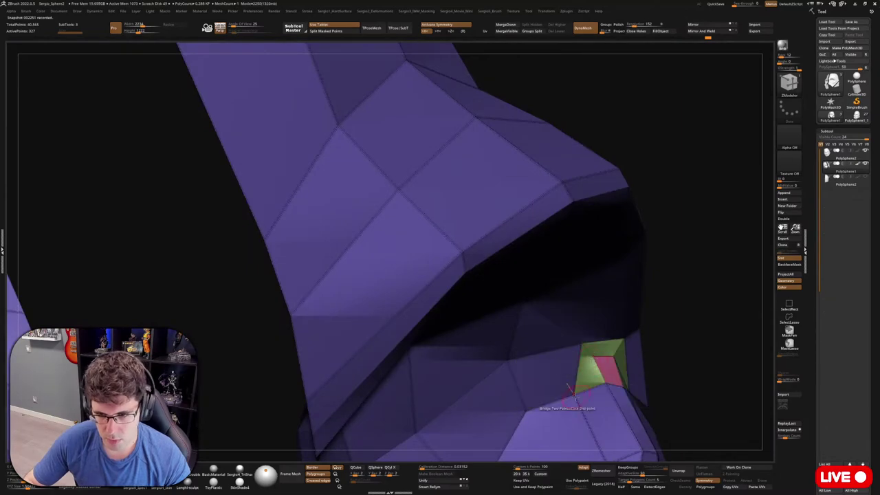
mouse_move(575, 395)
right_mouse_down()
mouse_move(512, 244)
mouse_move(623, 303)
right_mouse_up()
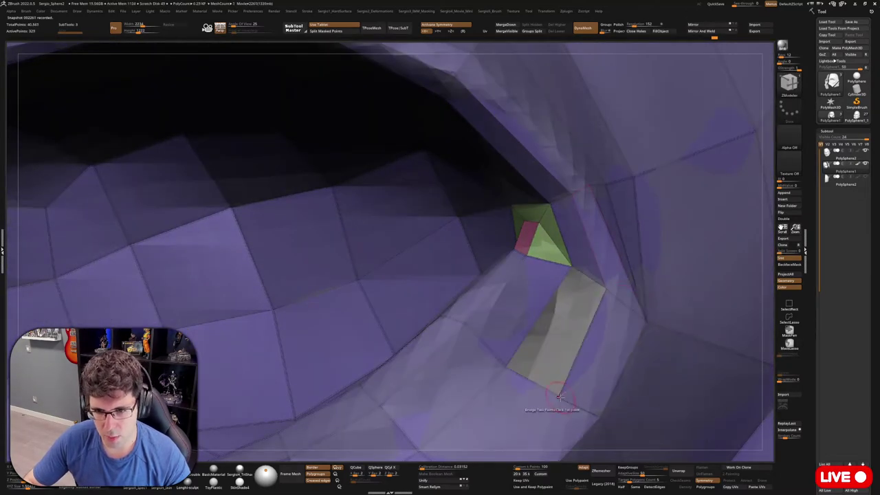
mouse_move(523, 359)
right_mouse_down()
mouse_move(502, 294)
mouse_move(533, 329)
mouse_move(575, 322)
right_mouse_up()
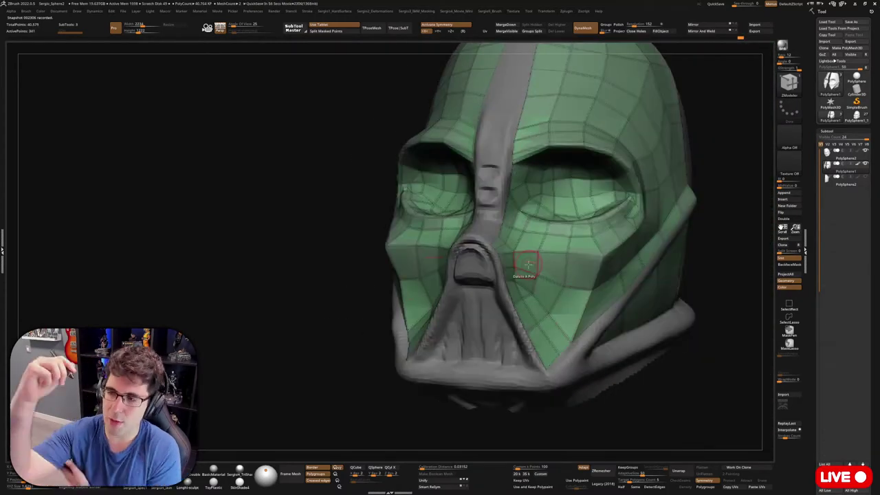
- Orbit in close on the brow and nose bridge of the face mask
mouse_move(528, 264)
right_mouse_down()
mouse_move(543, 261)
mouse_move(560, 309)
mouse_move(543, 300)
mouse_move(550, 224)
right_mouse_up()
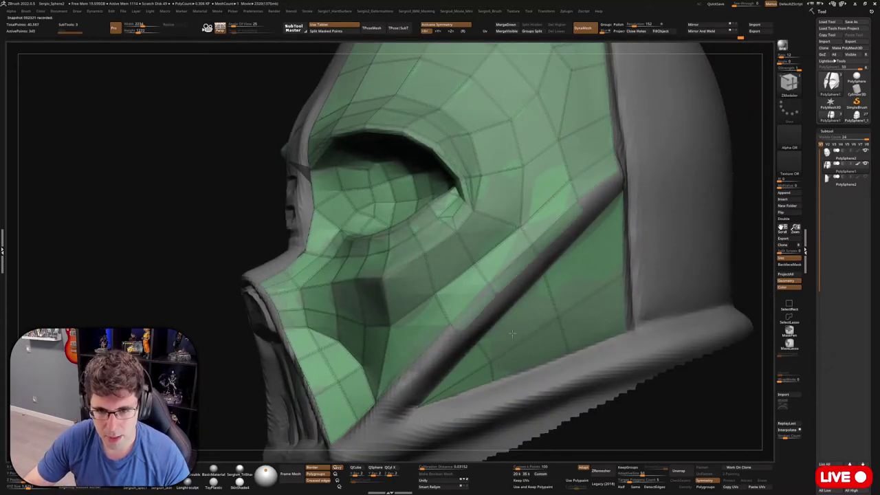
mouse_move(512, 333)
right_mouse_down()
mouse_move(546, 303)
mouse_move(491, 291)
mouse_move(520, 266)
mouse_move(529, 277)
mouse_move(546, 275)
mouse_move(560, 228)
mouse_move(557, 278)
mouse_move(568, 261)
mouse_move(546, 254)
right_mouse_up()
scroll(557, 279, "up", 5)
scroll(557, 278, "up", 3)
scroll(545, 254, "down", 5)
scroll(546, 254, "up", 6)
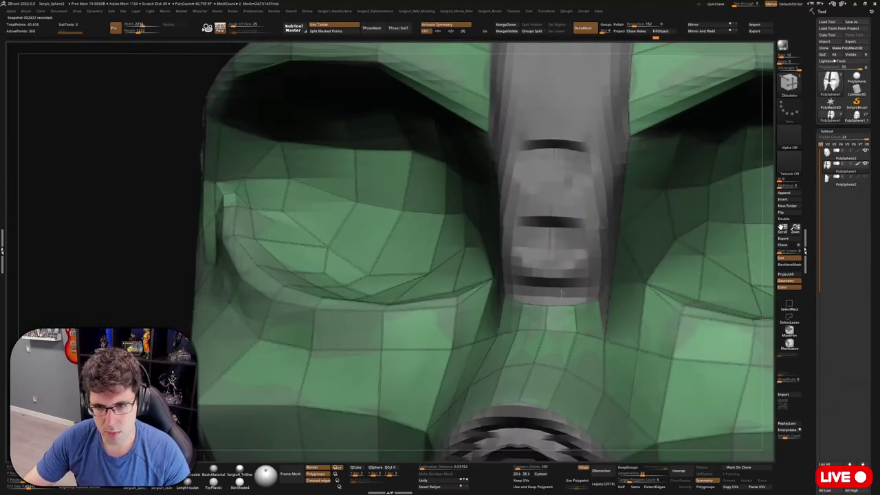
mouse_move(561, 293)
right_mouse_down()
mouse_move(570, 295)
mouse_move(551, 271)
right_mouse_up()
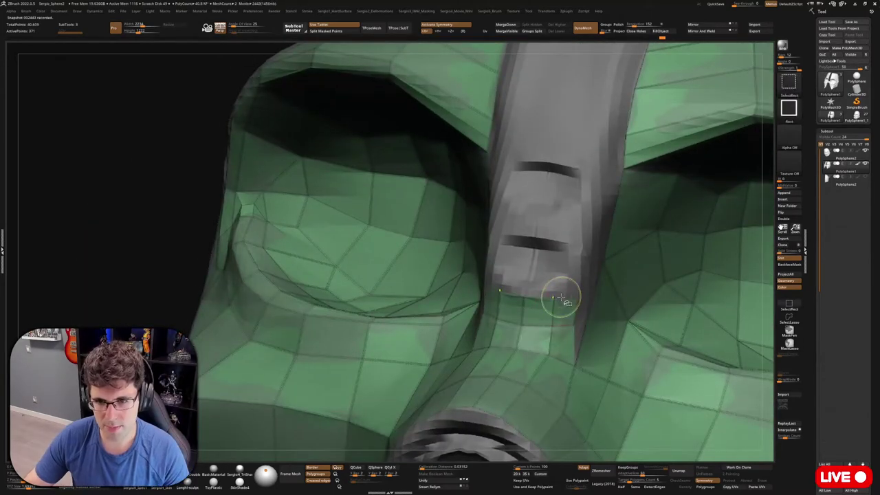
mouse_move(577, 242)
right_mouse_down()
mouse_move(550, 282)
mouse_move(559, 199)
mouse_move(543, 282)
mouse_move(535, 288)
mouse_move(549, 236)
mouse_move(539, 261)
mouse_move(499, 280)
right_mouse_up()
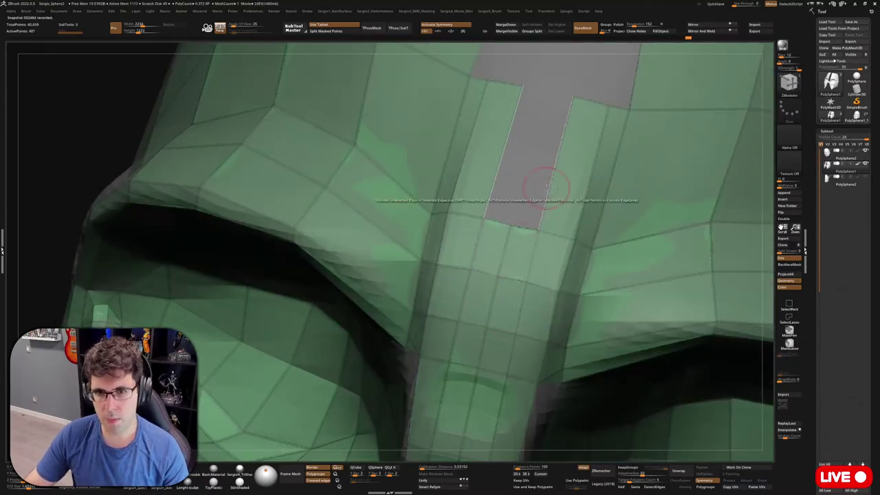
right_click_drag(545, 186, 509, 310, "alt")
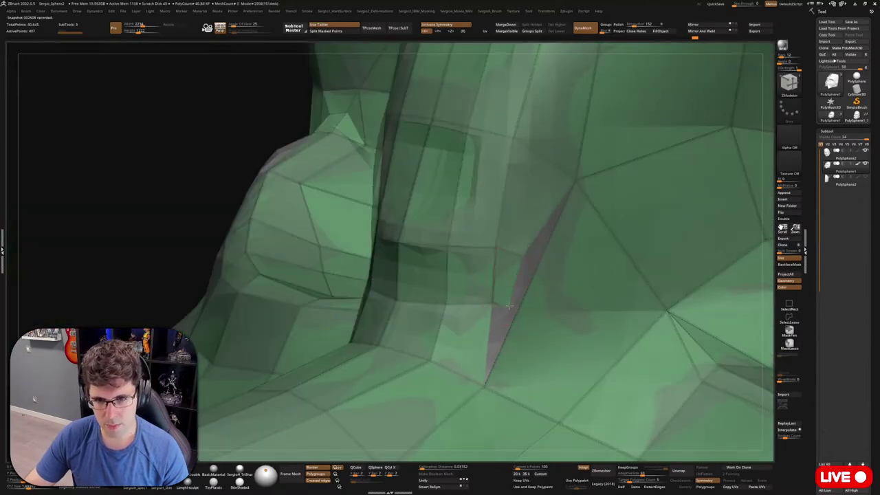
mouse_move(485, 380)
right_mouse_down()
mouse_move(491, 331)
mouse_move(534, 287)
mouse_move(595, 338)
mouse_move(562, 262)
mouse_move(468, 255)
mouse_move(519, 344)
right_mouse_up()
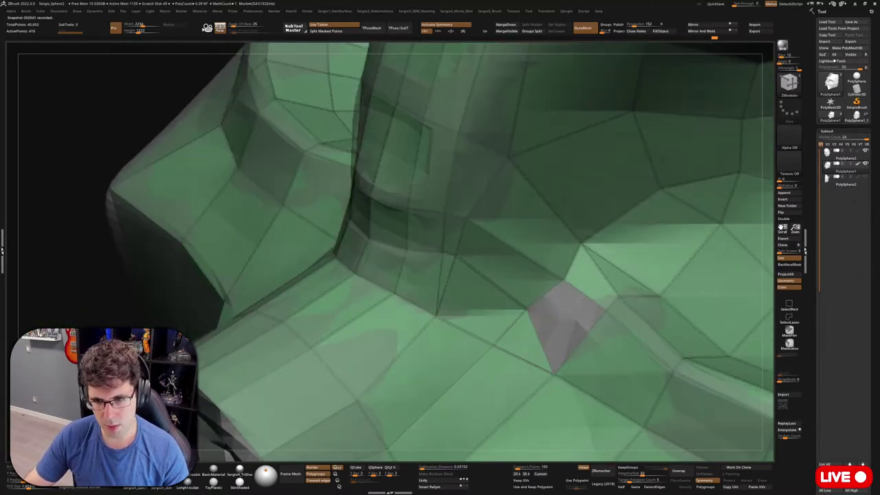
- Isolate small polygon patches near the nose bridge to inspect the grey patch, then restore the mesh
mouse_move(450, 323)
right_mouse_down()
mouse_move(589, 349)
mouse_move(502, 234)
right_mouse_up()
left_click(589, 350, "ctrl+shift")
left_click(612, 349, "ctrl+shift")
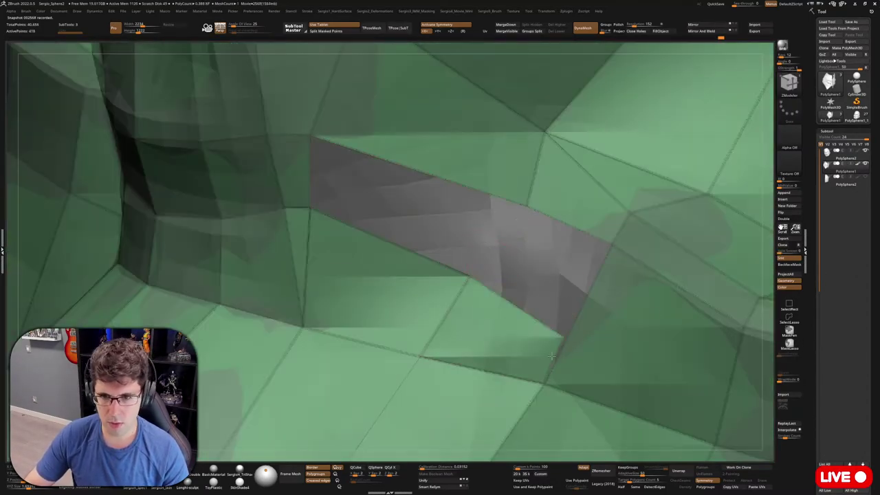
mouse_move(552, 356)
right_mouse_down()
mouse_move(563, 289)
mouse_move(590, 298)
mouse_move(528, 325)
mouse_move(643, 194)
mouse_move(456, 324)
mouse_move(605, 199)
mouse_move(602, 266)
right_mouse_up()
left_click(564, 289, "ctrl+shift")
left_click(578, 303, "ctrl+shift")
mouse_move(506, 254)
right_mouse_down()
mouse_move(491, 298)
mouse_move(528, 297)
right_mouse_up()
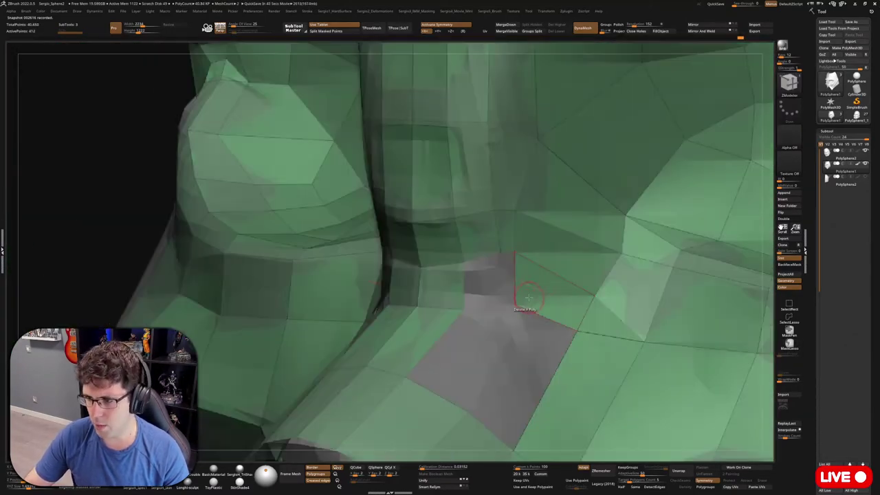
mouse_move(505, 237)
right_mouse_down()
mouse_move(471, 330)
mouse_move(477, 389)
right_mouse_up()
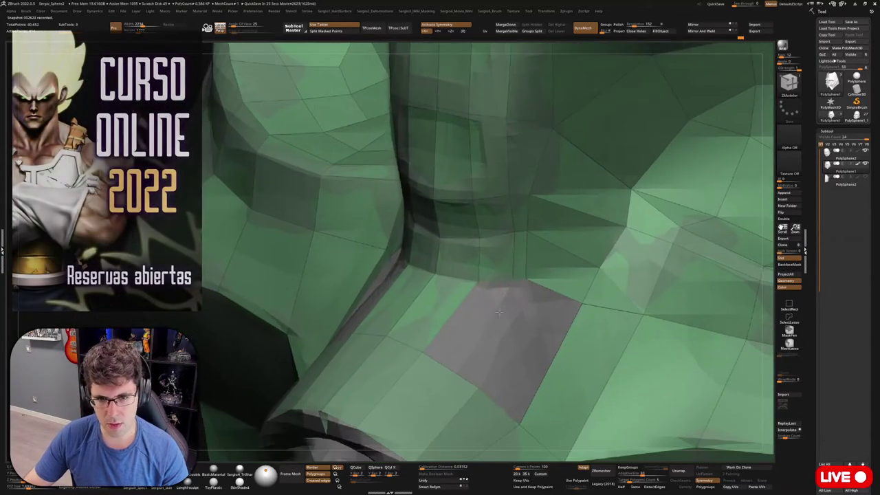
mouse_move(526, 287)
right_mouse_down()
mouse_move(554, 298)
mouse_move(530, 341)
mouse_move(544, 281)
mouse_move(554, 303)
mouse_move(561, 288)
mouse_move(543, 293)
mouse_move(537, 270)
mouse_move(512, 313)
mouse_move(507, 350)
mouse_move(448, 356)
right_mouse_up()
- Inspect the mouth opening and mask interior from above, below and the front
key("f")
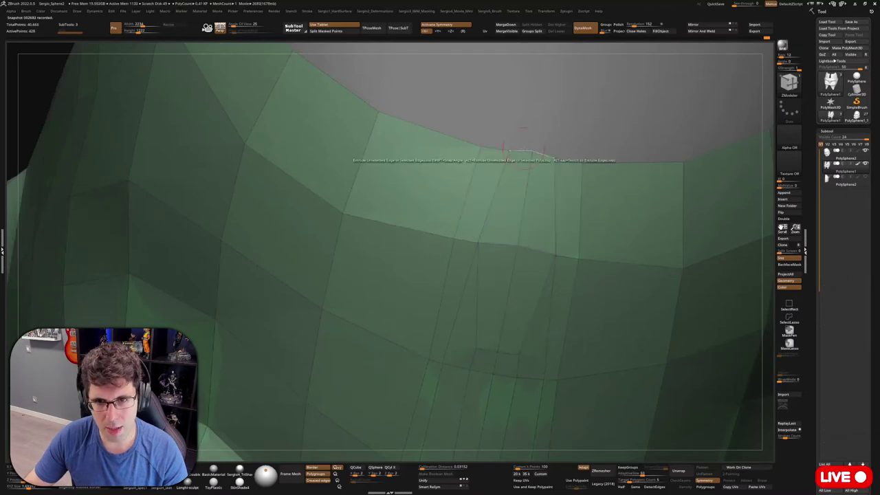
key("f")
right_click_drag(412, 275, 427, 262, "alt")
key("f")
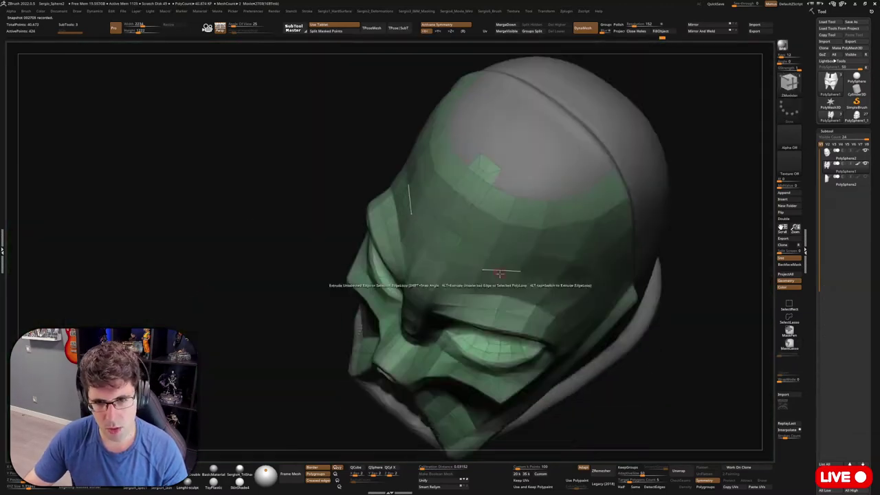
mouse_move(501, 275)
right_mouse_down("ctrl")
mouse_move(520, 281)
mouse_move(471, 265)
mouse_move(502, 270)
mouse_move(485, 266)
right_mouse_up("ctrl")
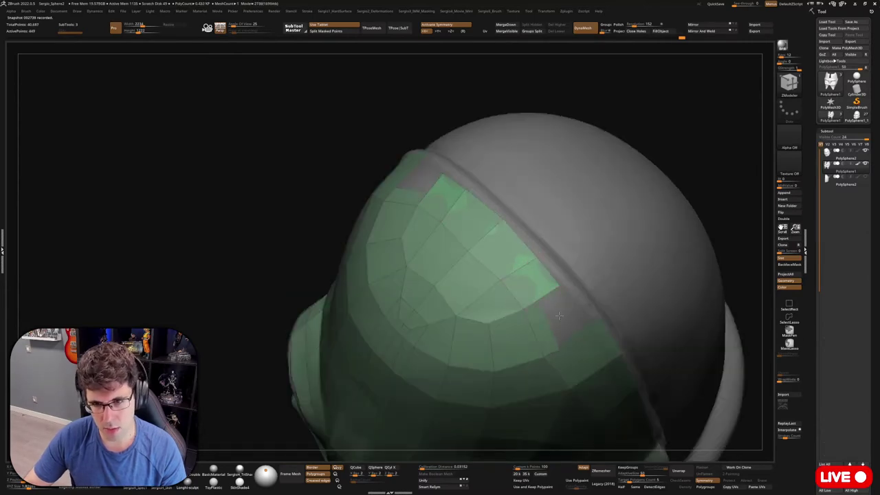
key("f")
mouse_move(504, 217)
right_mouse_down("alt")
mouse_move(419, 330)
mouse_move(413, 294)
mouse_move(433, 240)
mouse_move(464, 235)
right_mouse_up("alt")
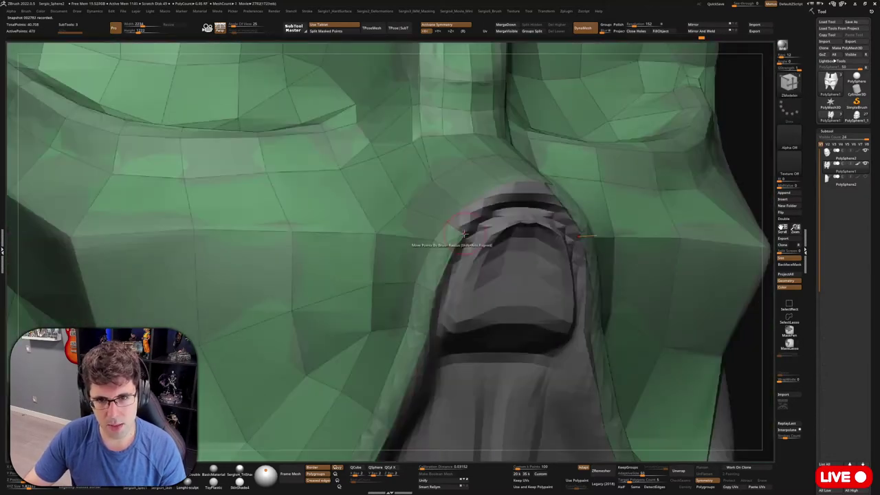
mouse_move(507, 199)
right_mouse_down()
mouse_move(476, 257)
mouse_move(498, 195)
right_mouse_up()
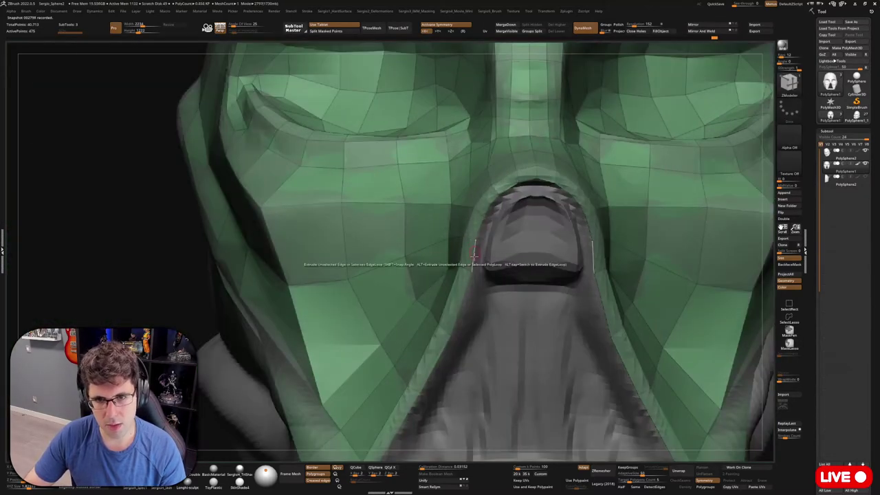
mouse_move(474, 255)
right_mouse_down()
mouse_move(450, 333)
mouse_move(507, 259)
right_mouse_up()
right_click_drag(522, 218, 467, 272)
right_click_drag(485, 222, 484, 237)
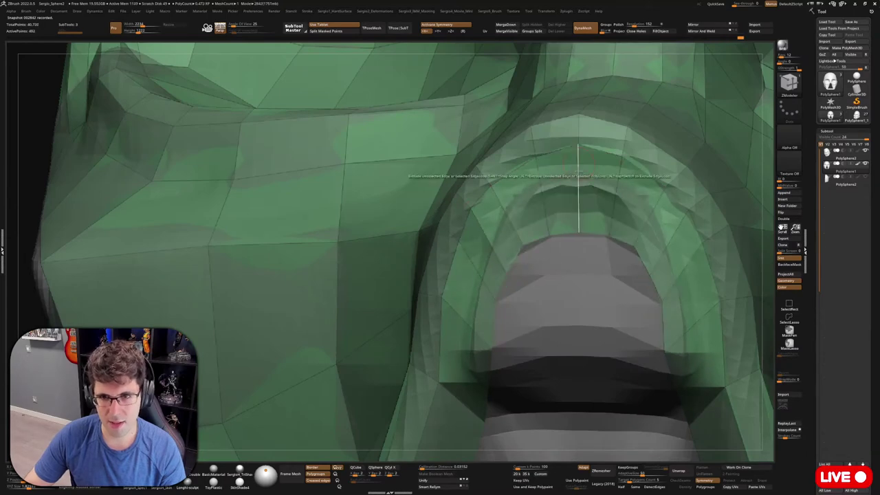
right_click_drag(578, 160, 583, 198)
right_click_drag(530, 255, 545, 249)
mouse_move(530, 294)
left_mouse_down()
mouse_move(488, 203)
mouse_move(564, 262)
left_mouse_up()
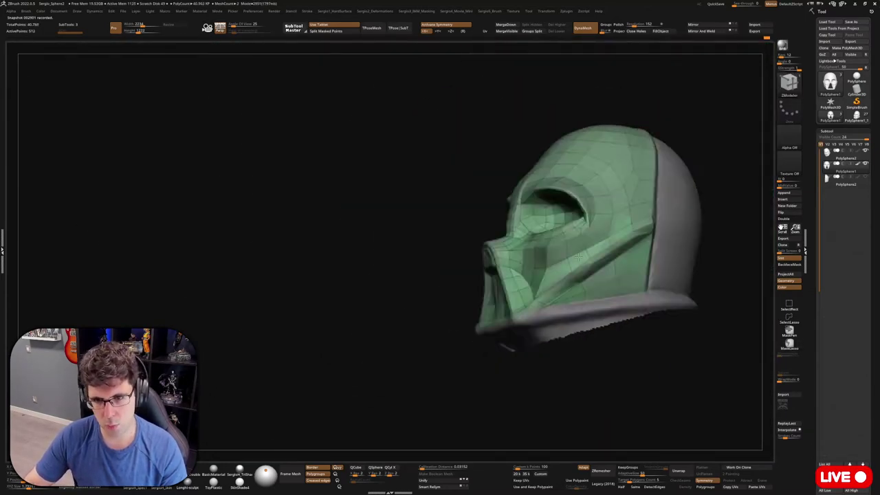
mouse_move(583, 244)
left_mouse_down()
mouse_move(445, 264)
mouse_move(493, 315)
mouse_move(441, 220)
mouse_move(410, 293)
mouse_move(413, 226)
mouse_move(416, 238)
left_mouse_up()
mouse_move(412, 295)
left_mouse_down()
mouse_move(435, 304)
mouse_move(426, 296)
mouse_move(433, 289)
mouse_move(440, 302)
left_mouse_up()
left_click_drag(406, 336, 440, 231)
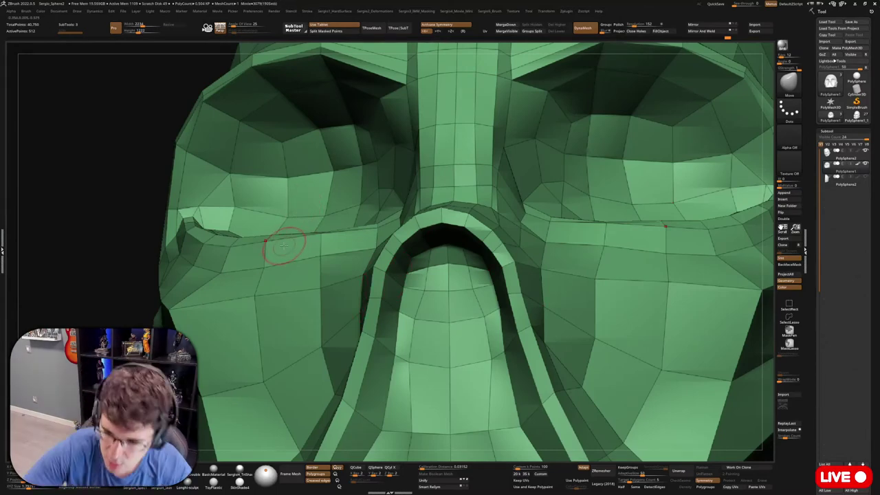
mouse_move(282, 245)
right_mouse_down()
mouse_move(529, 265)
mouse_move(457, 204)
mouse_move(482, 202)
mouse_move(468, 113)
right_mouse_up()
mouse_move(465, 168)
right_mouse_down()
mouse_move(473, 263)
mouse_move(423, 214)
right_mouse_up()
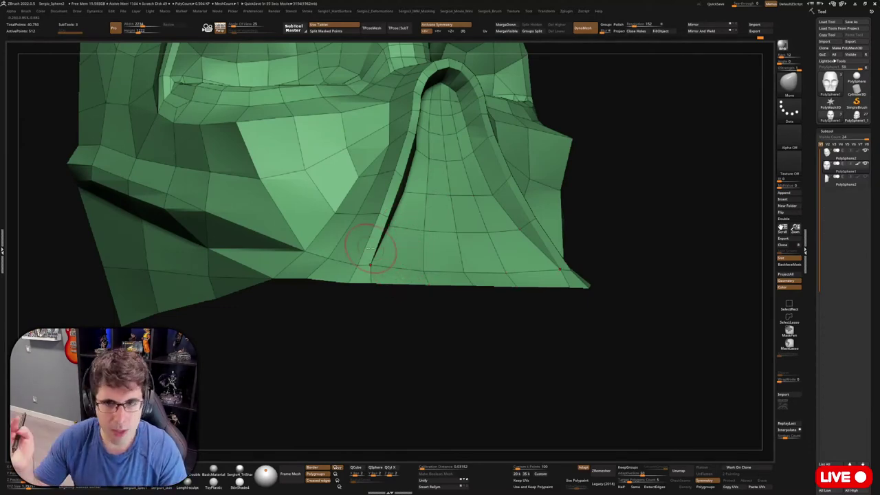
mouse_move(370, 249)
right_mouse_down()
mouse_move(484, 312)
mouse_move(500, 413)
mouse_move(467, 348)
mouse_move(520, 349)
mouse_move(466, 285)
mouse_move(497, 297)
mouse_move(447, 374)
mouse_move(510, 335)
mouse_move(473, 370)
mouse_move(440, 374)
mouse_move(460, 289)
mouse_move(487, 348)
mouse_move(518, 224)
right_mouse_up()
key("w")
key("q")
key("w")
key("q")
mouse_move(660, 103)
right_mouse_down()
mouse_move(610, 186)
mouse_move(481, 330)
mouse_move(491, 338)
mouse_move(463, 347)
mouse_move(463, 332)
mouse_move(447, 355)
mouse_move(513, 358)
mouse_move(537, 337)
mouse_move(504, 359)
mouse_move(504, 294)
mouse_move(564, 320)
mouse_move(530, 324)
mouse_move(533, 270)
mouse_move(502, 276)
mouse_move(581, 269)
mouse_move(556, 248)
mouse_move(526, 335)
right_mouse_up()
key("w")
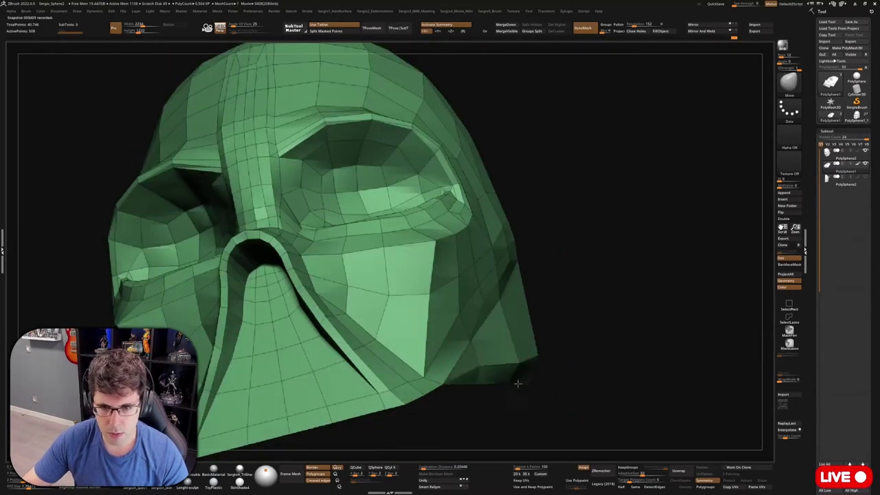
right_click_drag(517, 383, 636, 307)
mouse_move(554, 333)
right_mouse_down()
mouse_move(610, 319)
mouse_move(598, 275)
mouse_move(605, 231)
mouse_move(621, 229)
mouse_move(550, 275)
mouse_move(550, 302)
mouse_move(532, 267)
mouse_move(589, 251)
mouse_move(605, 261)
mouse_move(605, 334)
mouse_move(570, 333)
mouse_move(573, 200)
right_mouse_up()
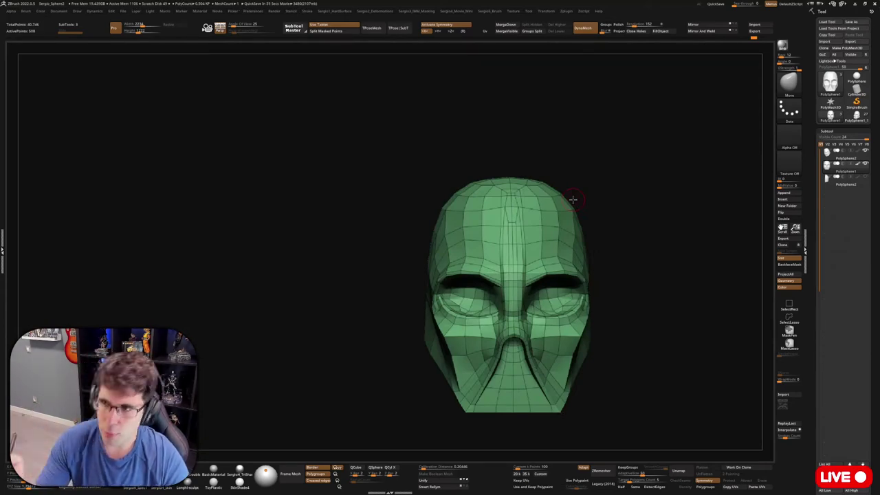
- Close the hole beside the mask's eye socket with ZModeler Point Stitch on its two bordering points
mouse_move(560, 313)
right_mouse_down()
mouse_move(544, 303)
mouse_move(585, 296)
mouse_move(502, 303)
right_mouse_up()
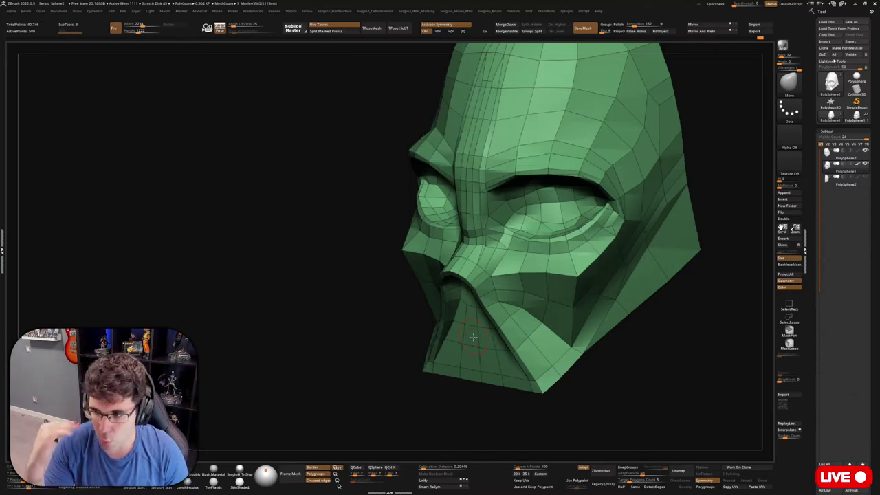
mouse_move(473, 337)
right_mouse_down("shift")
mouse_move(538, 361)
mouse_move(470, 276)
mouse_move(432, 277)
mouse_move(638, 305)
mouse_move(667, 291)
mouse_move(678, 314)
mouse_move(654, 365)
mouse_move(548, 416)
mouse_move(638, 275)
mouse_move(697, 215)
mouse_move(676, 234)
right_mouse_up("shift")
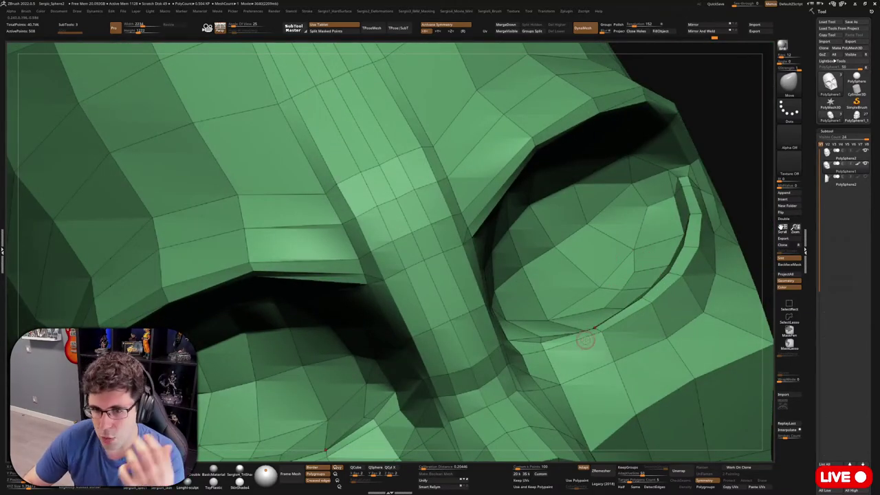
mouse_move(576, 375)
right_mouse_down()
mouse_move(567, 358)
mouse_move(570, 315)
mouse_move(557, 337)
mouse_move(574, 356)
right_mouse_up()
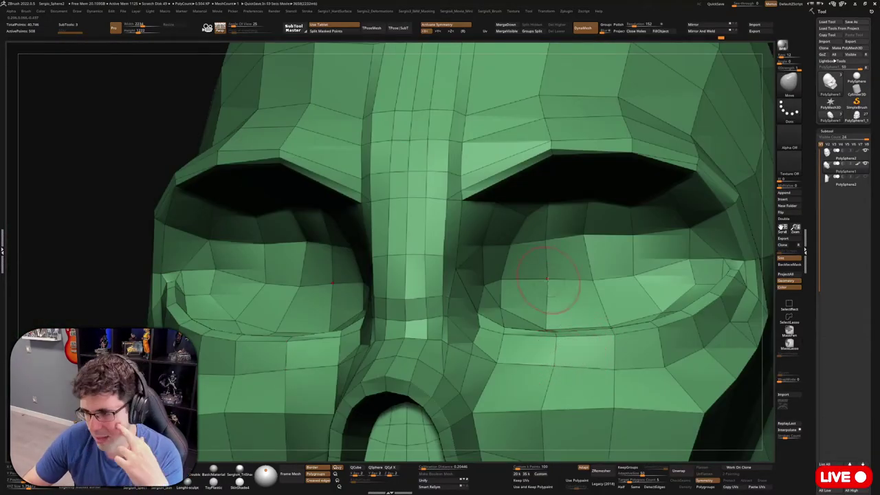
mouse_move(547, 278)
right_mouse_down()
mouse_move(583, 250)
mouse_move(565, 330)
right_mouse_up()
mouse_move(555, 274)
right_mouse_down()
mouse_move(642, 128)
mouse_move(503, 291)
right_mouse_up()
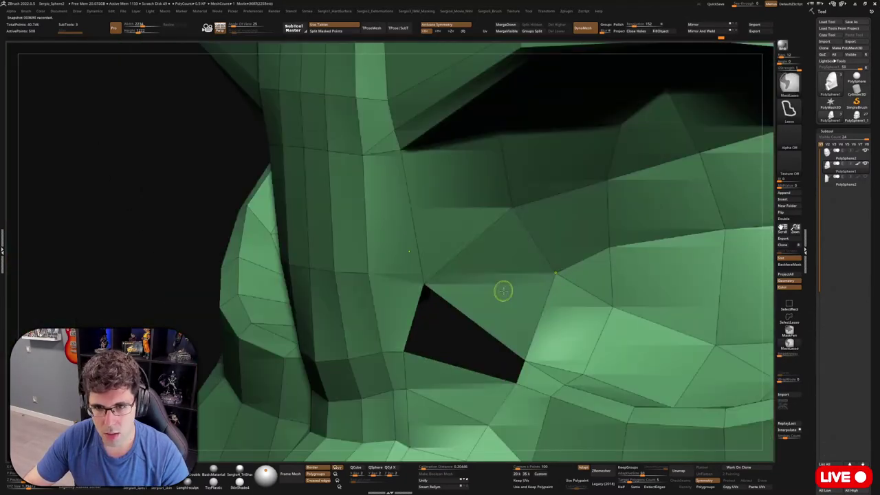
mouse_move(419, 335)
right_mouse_down()
mouse_move(417, 305)
mouse_move(520, 321)
mouse_move(494, 194)
mouse_move(422, 311)
mouse_move(462, 360)
mouse_move(440, 330)
mouse_move(447, 323)
mouse_move(443, 336)
mouse_move(509, 320)
mouse_move(595, 337)
mouse_move(522, 330)
mouse_move(456, 337)
mouse_move(662, 225)
mouse_move(500, 379)
right_mouse_up()
left_click(484, 195)
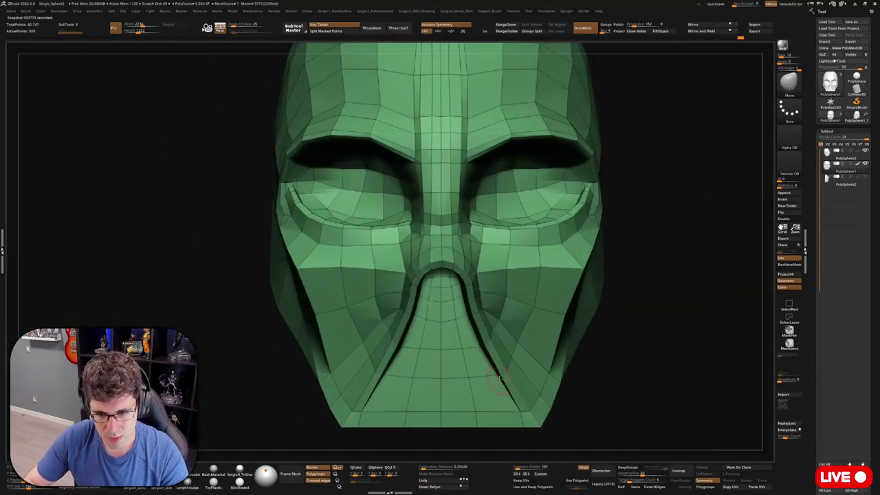
mouse_move(471, 317)
right_mouse_down()
mouse_move(530, 383)
mouse_move(526, 344)
mouse_move(563, 302)
mouse_move(556, 291)
mouse_move(555, 309)
mouse_move(509, 352)
mouse_move(510, 311)
right_mouse_up()
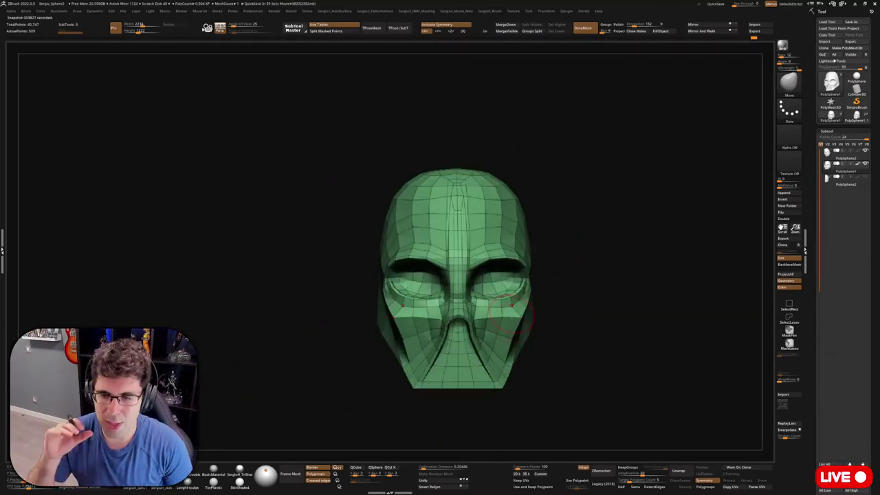
mouse_move(592, 254)
right_mouse_down()
mouse_move(462, 147)
mouse_move(464, 244)
mouse_move(475, 199)
mouse_move(505, 289)
mouse_move(501, 278)
right_mouse_up()
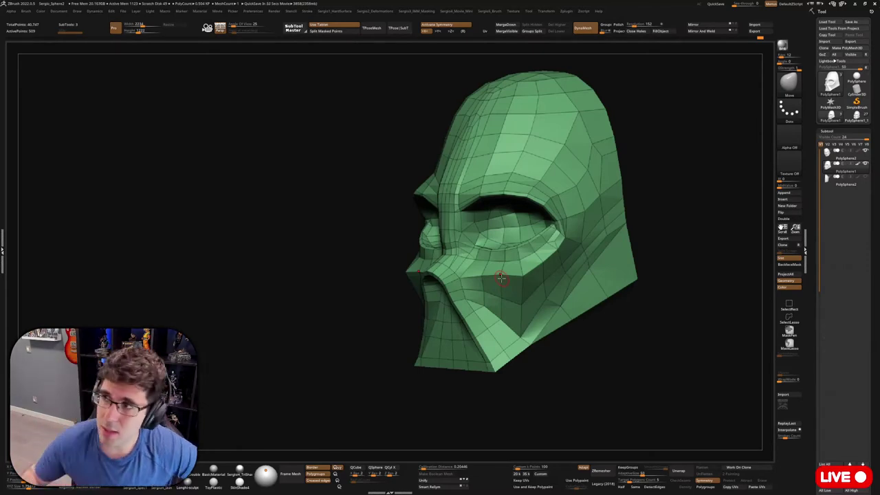
mouse_move(502, 278)
right_mouse_down()
mouse_move(701, 248)
mouse_move(589, 256)
mouse_move(570, 354)
mouse_move(462, 372)
right_mouse_up()
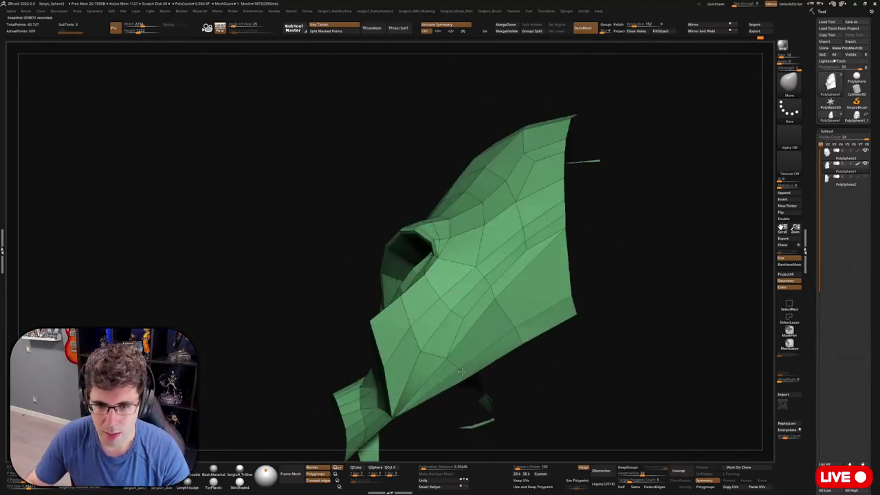
mouse_move(514, 340)
right_mouse_down()
mouse_move(529, 344)
mouse_move(542, 204)
mouse_move(526, 326)
right_mouse_up()
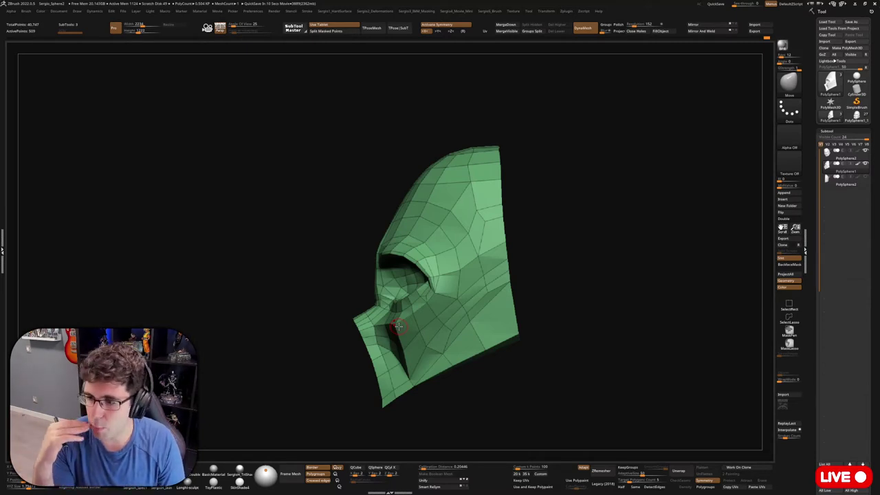
left_click_drag(523, 252, 580, 300)
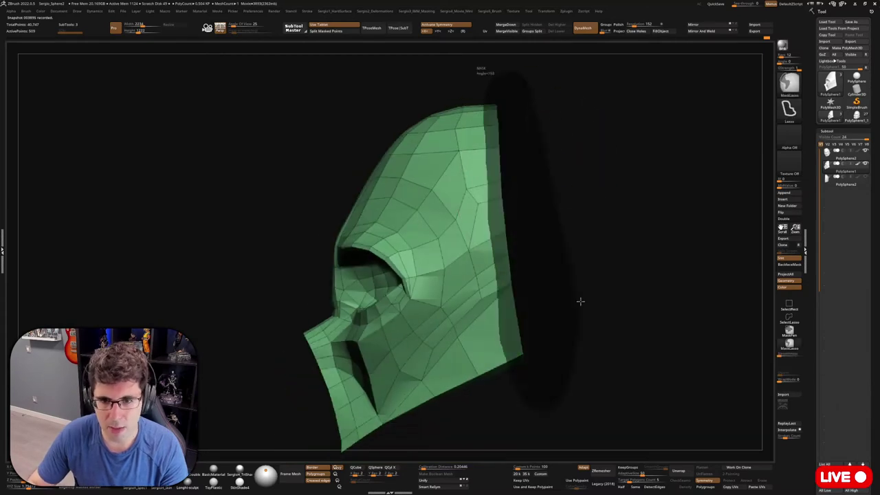
key("w")
mouse_move(521, 361)
left_mouse_down()
mouse_move(502, 350)
mouse_move(512, 245)
left_mouse_up()
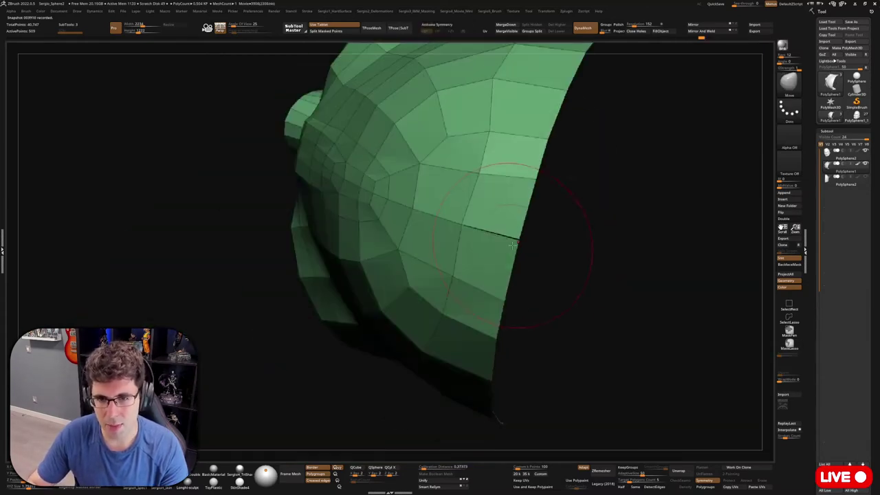
key("f")
left_click_drag(696, 48, 462, 285)
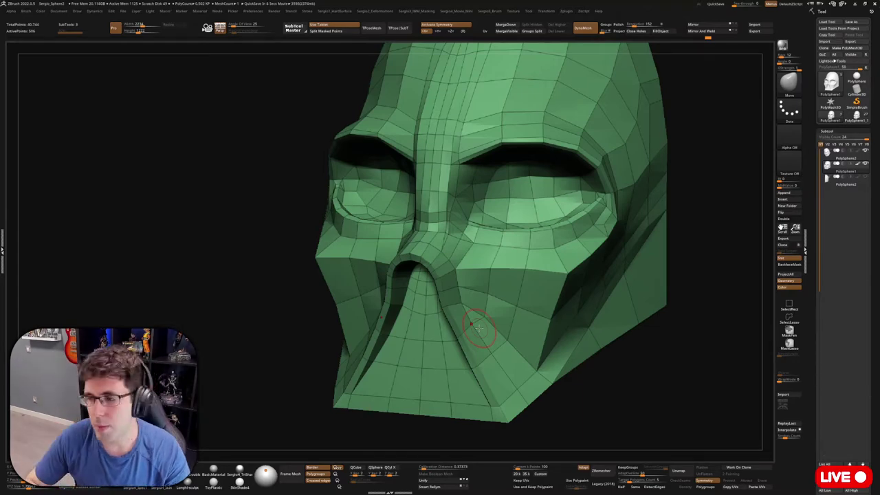
- Invert the mask onto the helmet's back shell with Ctrl-click
mouse_move(479, 328)
left_mouse_down()
mouse_move(625, 315)
mouse_move(556, 255)
left_mouse_up()
key("w")
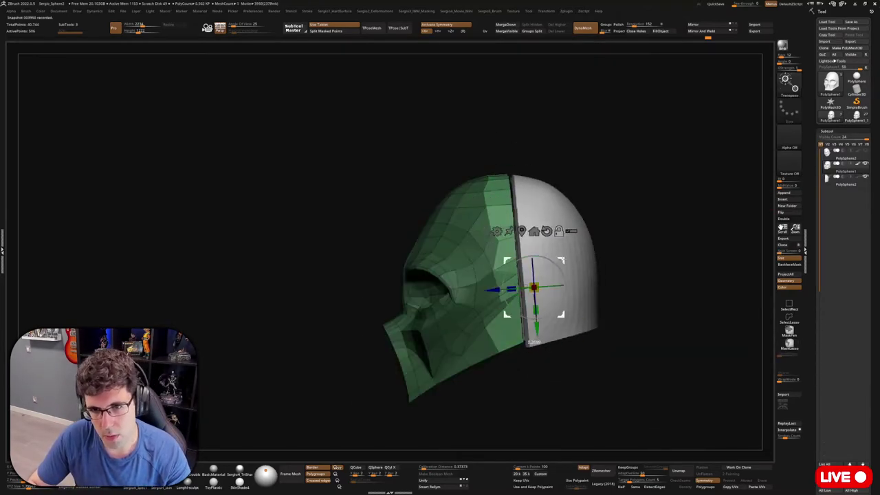
key("q")
left_click(579, 355, "ctrl")
key("q")
left_click_drag(492, 285, 546, 293)
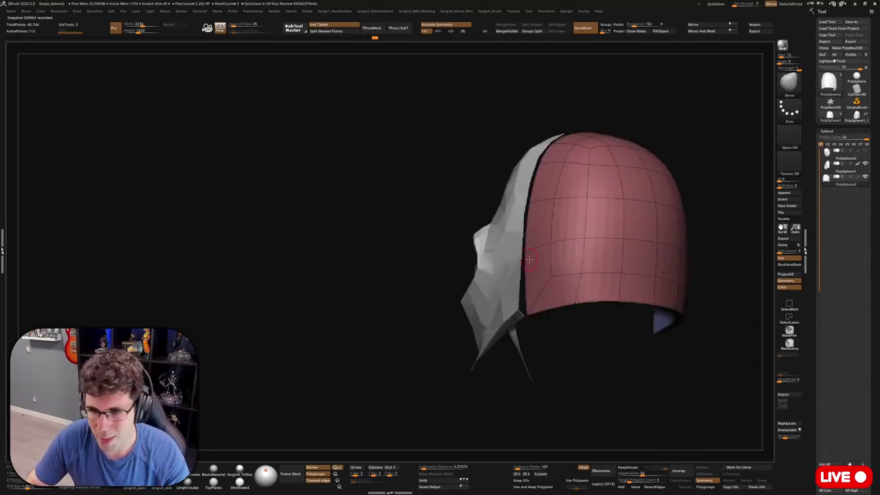
- Inspect the front mask piece and the back shell piece from front and rear
left_click(468, 326, "alt")
scroll(488, 355, "up", 3)
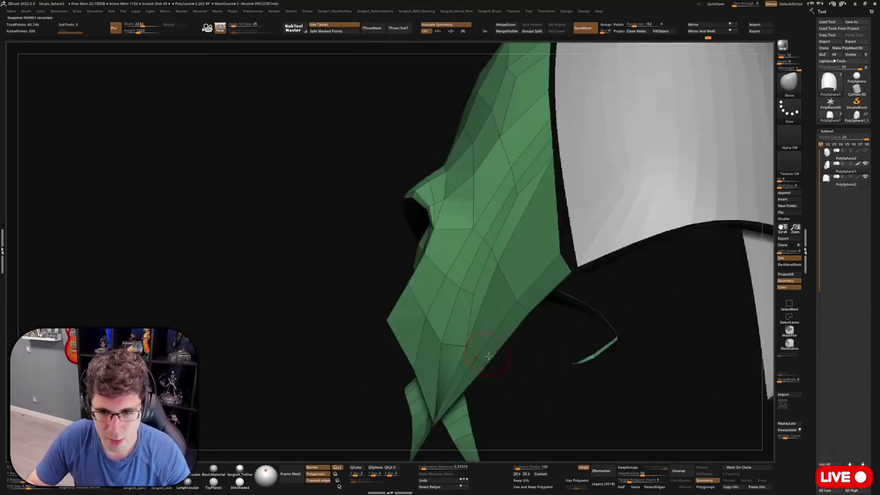
key("f")
left_click_drag(475, 373, 563, 290)
left_click(562, 291, "alt")
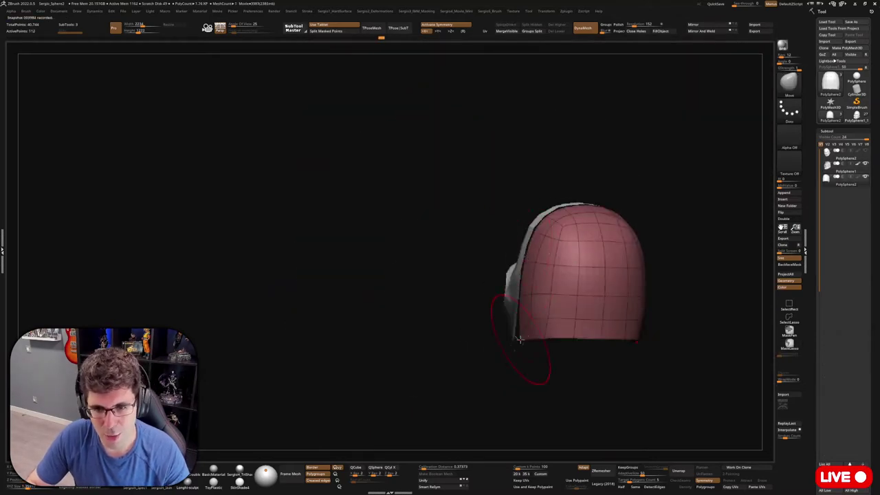
mouse_move(519, 339)
left_mouse_down()
mouse_move(546, 294)
mouse_move(590, 270)
mouse_move(548, 264)
left_mouse_up()
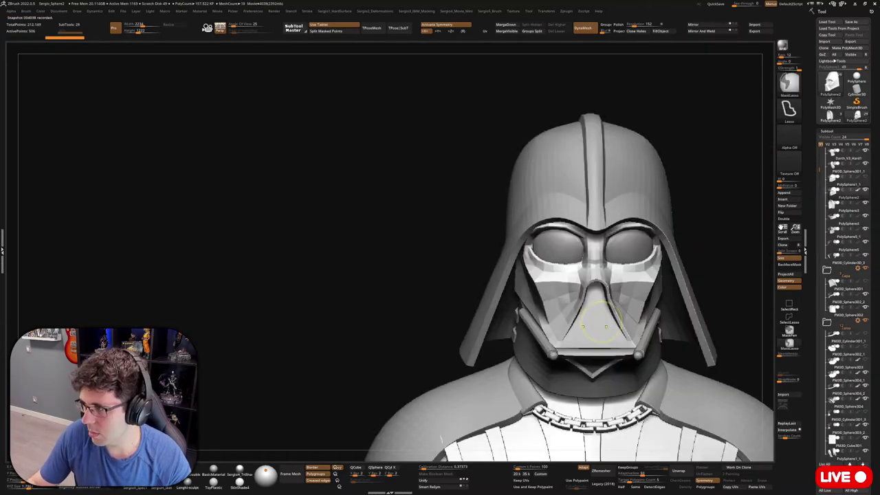
- Hide the outer helmet shell subtool and turn the figure to a front view
right_click_drag(606, 326, 640, 232)
key("space")
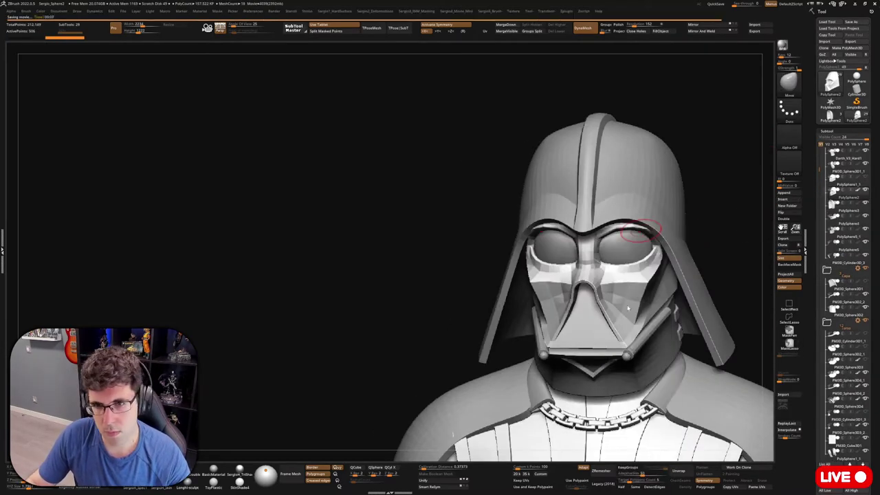
mouse_move(627, 308)
right_mouse_down()
mouse_move(448, 277)
mouse_move(543, 309)
mouse_move(579, 303)
mouse_move(541, 305)
mouse_move(619, 275)
mouse_move(638, 281)
mouse_move(502, 309)
mouse_move(618, 275)
mouse_move(532, 312)
right_mouse_up()
left_click(564, 283, "ctrl+shift")
left_click(622, 271, "alt")
left_click(622, 272, "ctrl+shift")
left_click_drag(567, 328, 535, 289)
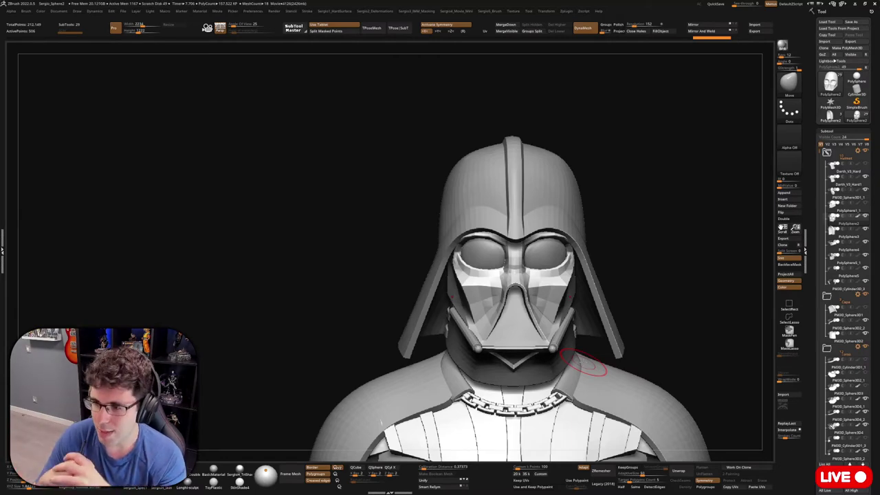
- Isolate the green face mask with Solo and Polyframe using Shift+F
left_click_drag(583, 362, 499, 279)
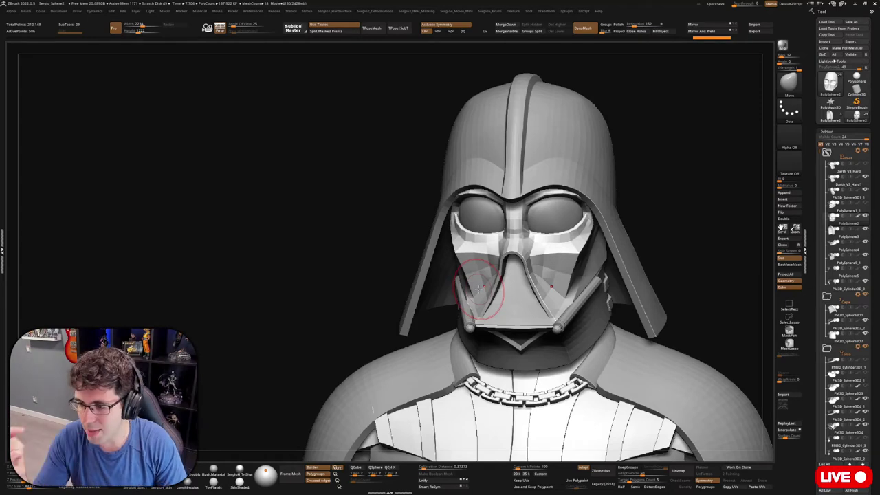
mouse_move(479, 288)
right_mouse_down()
mouse_move(497, 322)
mouse_move(478, 236)
mouse_move(520, 343)
mouse_move(550, 317)
mouse_move(570, 356)
mouse_move(545, 279)
right_mouse_up()
key("w")
key("q")
key("shift+f")
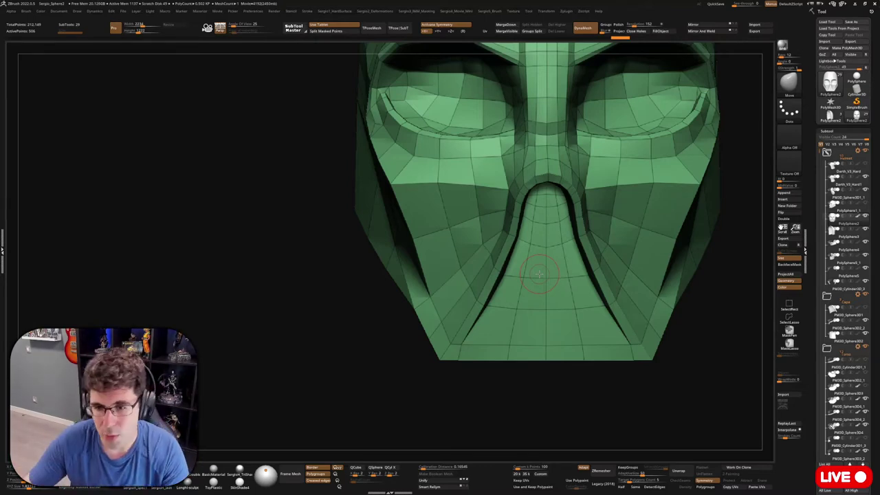
- Select the ZModeler brush via B, Z, M and view the inside of the hollow mask
mouse_move(539, 274)
right_mouse_down()
mouse_move(460, 196)
mouse_move(476, 249)
mouse_move(435, 295)
mouse_move(577, 249)
right_mouse_up()
key("g")
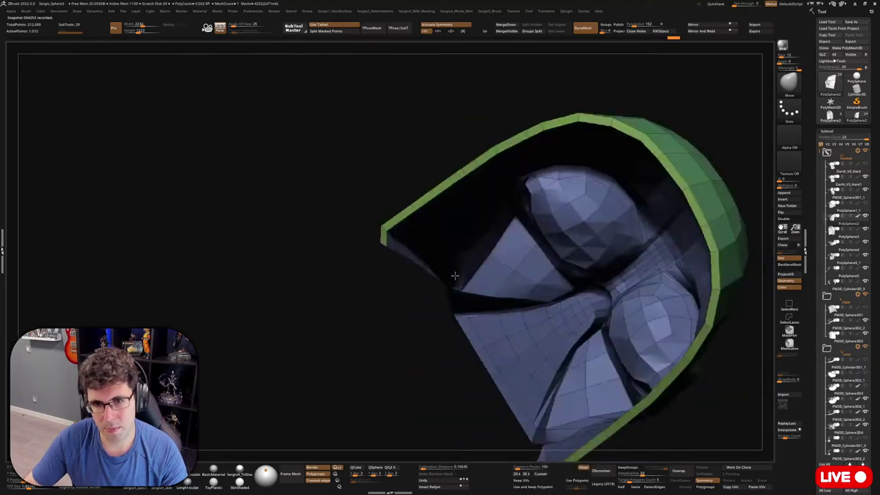
mouse_move(556, 284)
right_mouse_down()
mouse_move(498, 237)
mouse_move(515, 258)
mouse_move(462, 240)
mouse_move(522, 257)
right_mouse_up()
key("b")
key("z")
key("m")
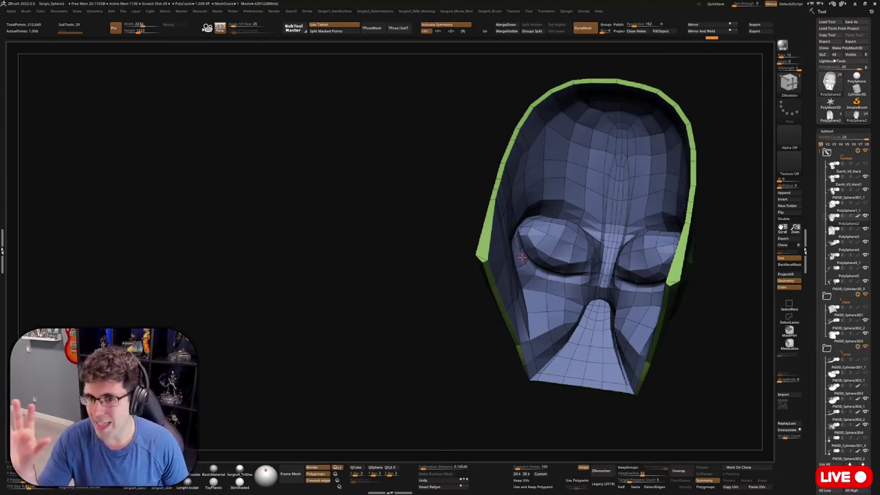
mouse_move(522, 257)
right_mouse_down()
mouse_move(550, 264)
mouse_move(447, 373)
mouse_move(465, 386)
mouse_move(479, 342)
mouse_move(452, 334)
mouse_move(403, 275)
mouse_move(461, 398)
mouse_move(475, 313)
mouse_move(467, 305)
mouse_move(501, 285)
mouse_move(547, 354)
mouse_move(600, 339)
mouse_move(557, 298)
mouse_move(547, 327)
mouse_move(515, 326)
mouse_move(466, 290)
mouse_move(482, 313)
mouse_move(474, 288)
mouse_move(482, 313)
right_mouse_up()
- Insert a new edge loop into the mask with ZModeler Edge Insert
scroll(550, 264, "up", 5)
key("space")
left_click(576, 268)
key("space")
key("f")
mouse_move(448, 430)
right_mouse_down()
mouse_move(465, 289)
mouse_move(473, 392)
mouse_move(476, 303)
right_mouse_up()
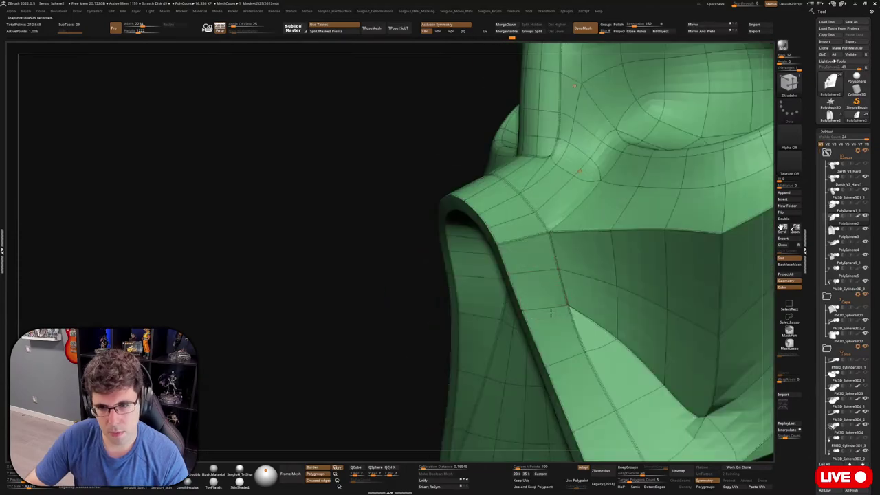
mouse_move(550, 313)
right_mouse_down()
mouse_move(565, 275)
mouse_move(509, 298)
right_mouse_up()
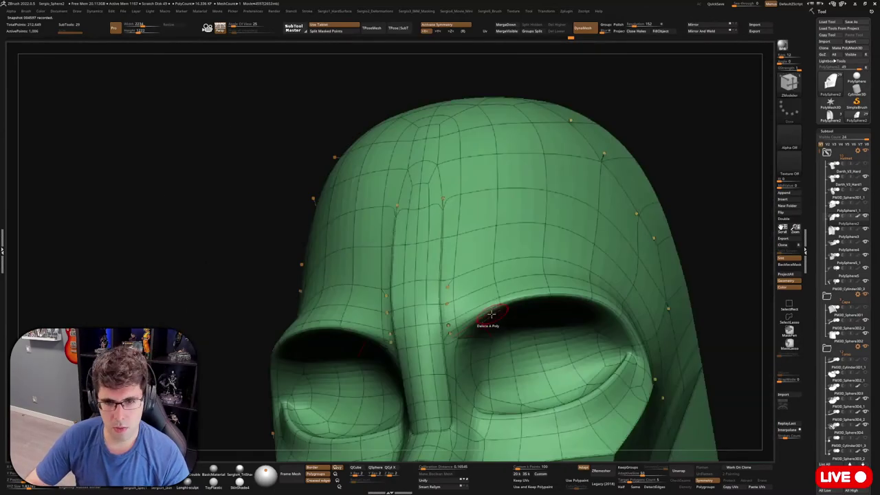
right_click_drag(491, 314, 624, 313)
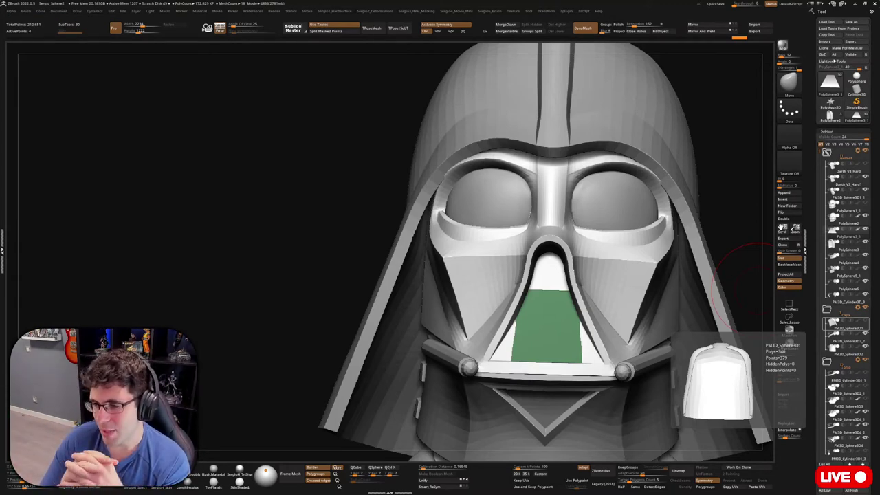
left_click_drag(749, 289, 526, 275)
- Reshape the mask's mouth groove symmetrically with the Move brush, then append a new cube
left_click(554, 278, "alt")
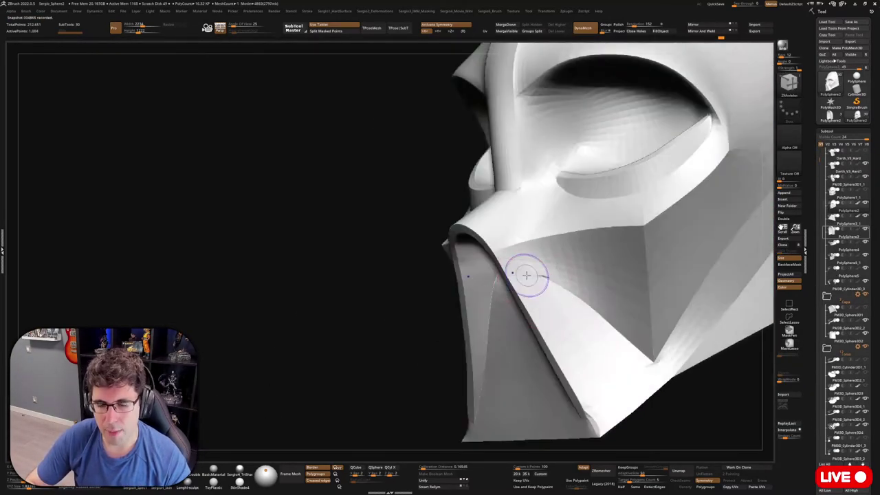
key("shift+f")
mouse_move(527, 275)
right_mouse_down()
mouse_move(453, 323)
mouse_move(485, 289)
mouse_move(493, 334)
right_mouse_up()
key("shift+f")
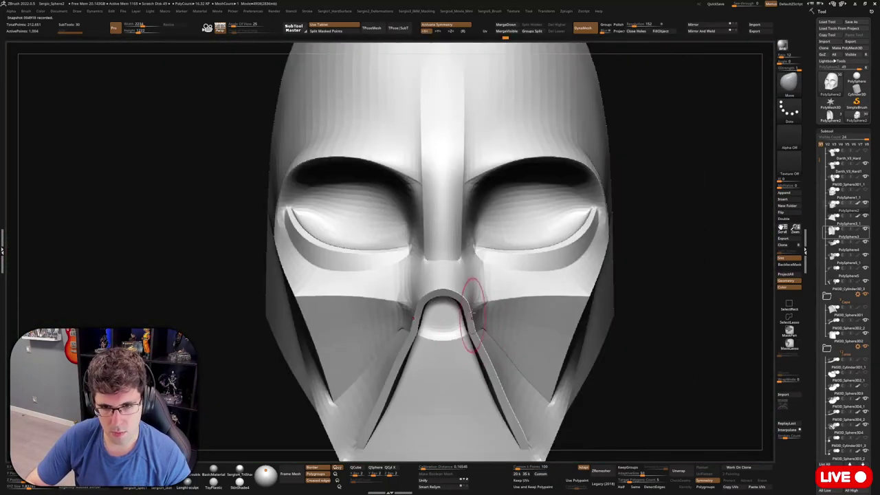
left_click_drag(493, 334, 501, 387)
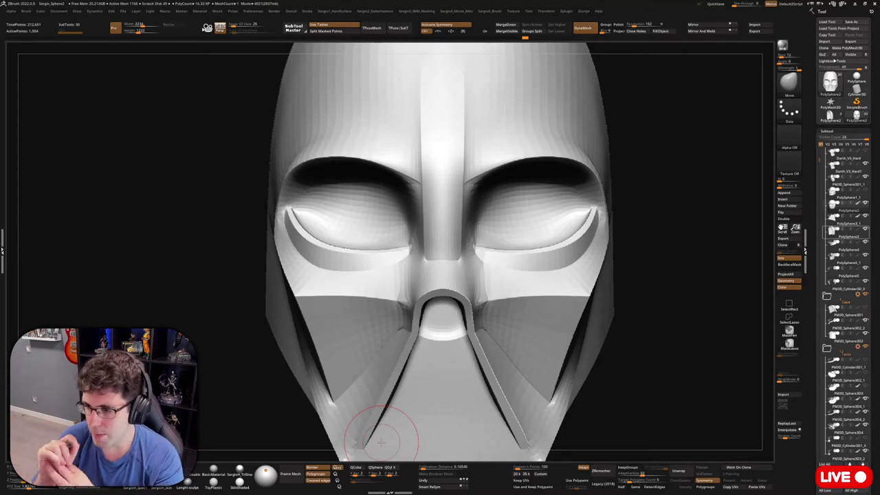
mouse_move(848, 405)
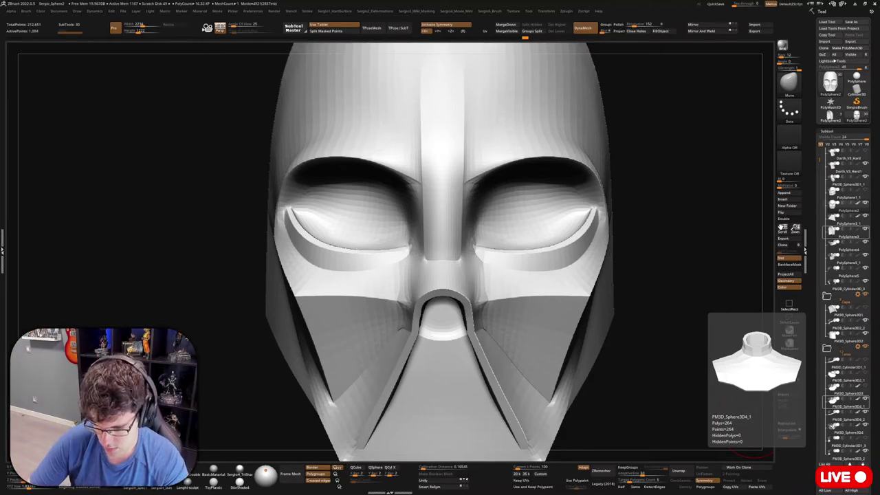
left_click(648, 38)
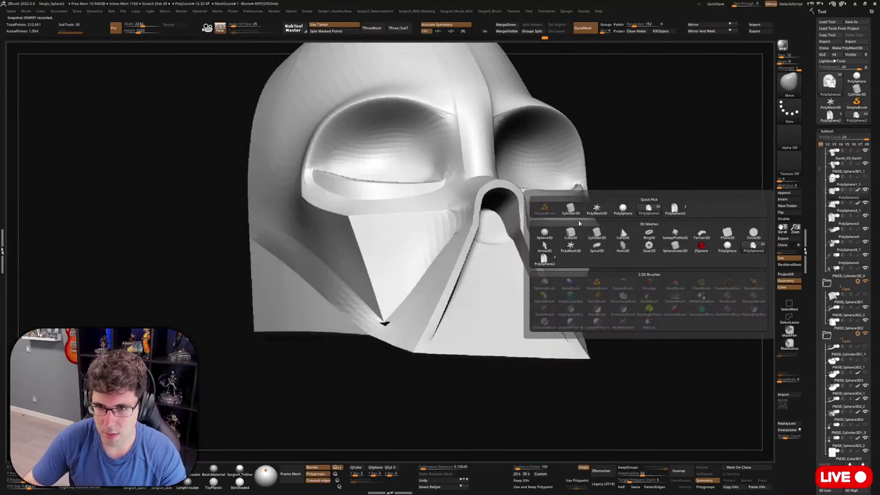
left_click(540, 274)
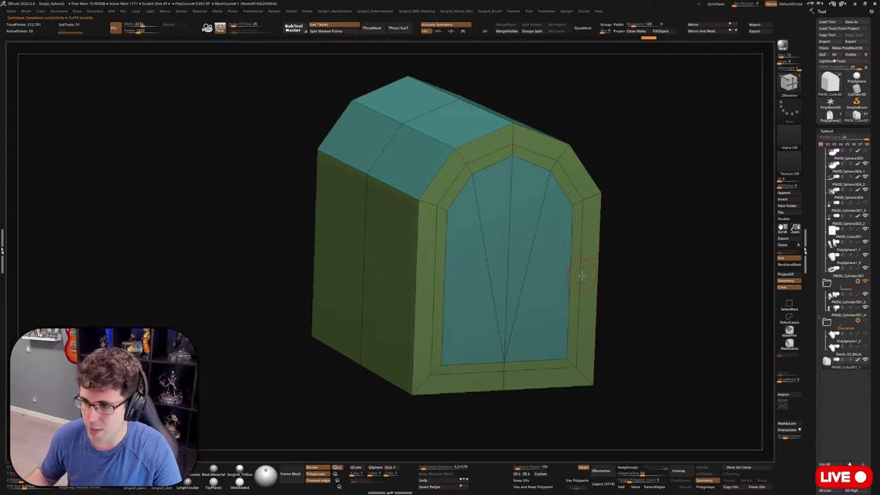
- Inset a second recessed ring into the arched block's front panel and mask part of its frame
mouse_move(582, 275)
right_mouse_down()
mouse_move(527, 315)
mouse_move(570, 363)
mouse_move(559, 266)
right_mouse_up()
left_click_drag(560, 266, 542, 230)
mouse_move(542, 230)
right_mouse_down()
mouse_move(536, 299)
mouse_move(619, 280)
mouse_move(525, 299)
mouse_move(747, 147)
right_mouse_up()
key("space")
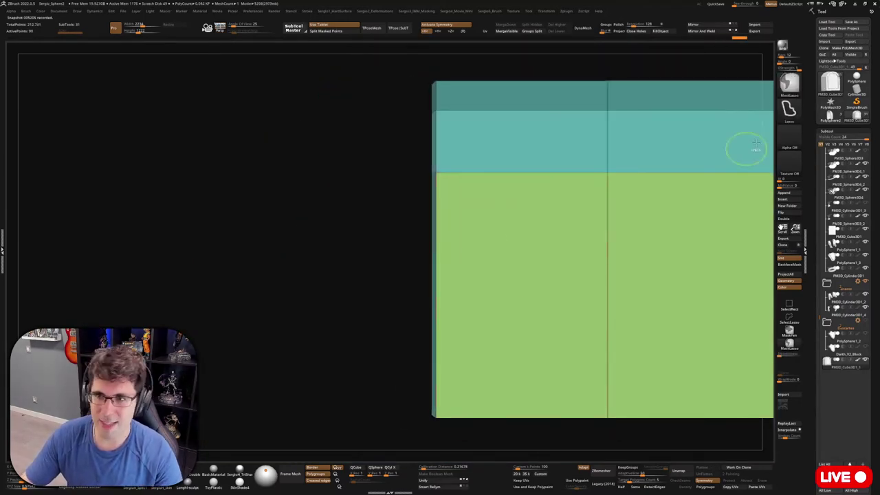
mouse_move(447, 403)
right_mouse_down("ctrl")
mouse_move(430, 309)
mouse_move(454, 330)
mouse_move(468, 320)
mouse_move(489, 331)
mouse_move(472, 222)
mouse_move(491, 174)
right_mouse_up("ctrl")
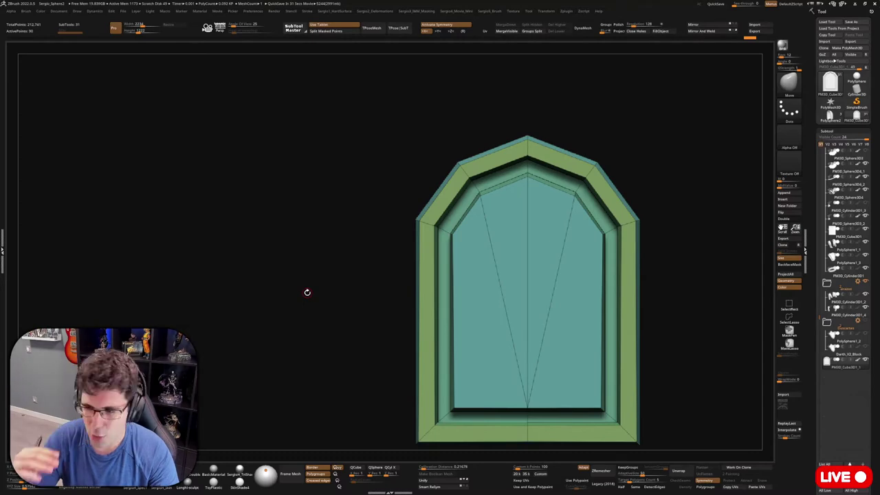
- Fit the arched panel under the mask's nose with the Transpose gizmo, toggling Solo to check
key("w")
left_click_drag(308, 292, 499, 337)
key("ctrl+shift+s")
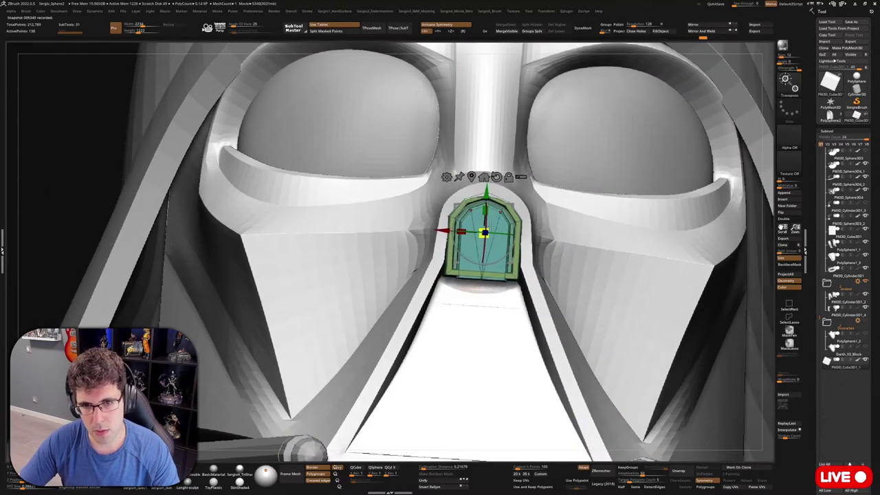
key("ctrl+shift+s")
left_click_drag(285, 426, 375, 368)
key("ctrl+shift+s")
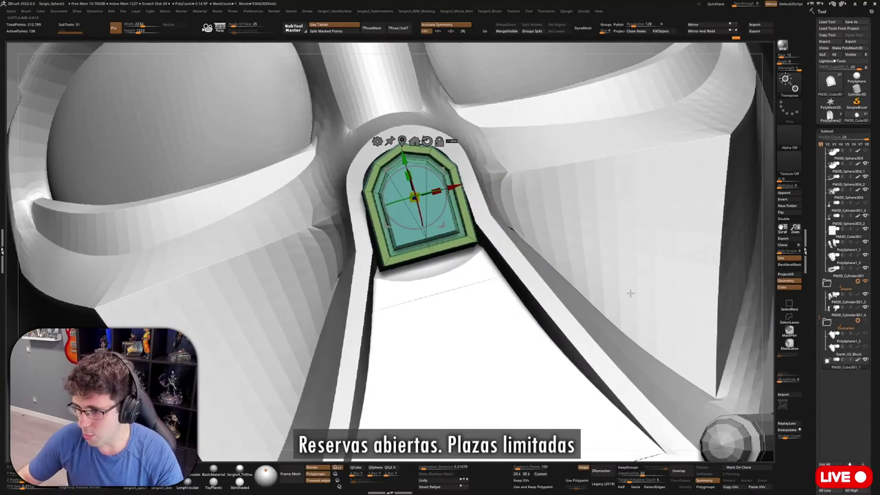
mouse_move(375, 251)
left_mouse_down()
mouse_move(399, 275)
mouse_move(413, 344)
mouse_move(403, 337)
mouse_move(593, 279)
left_mouse_up()
key("ctrl+shift+s")
key("ctrl+shift+s")
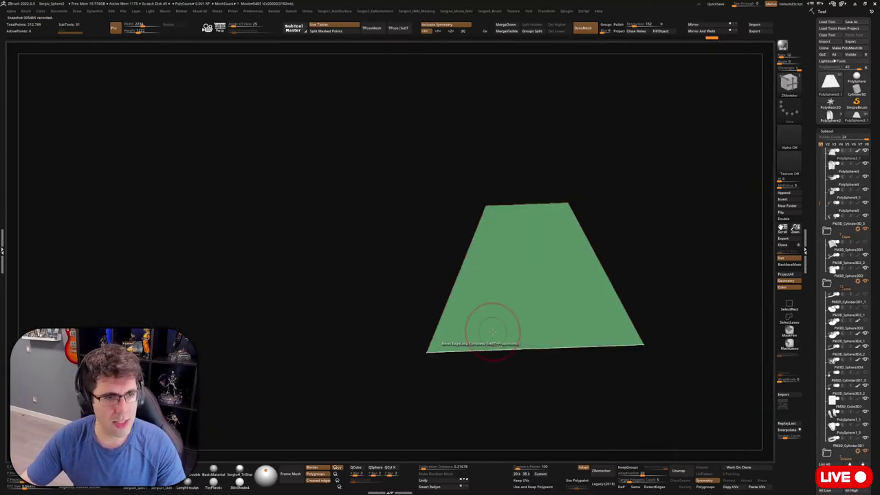
- Extrude alternate strips of the plane into vertical bars with ZModeler Extrude Poly
key("space")
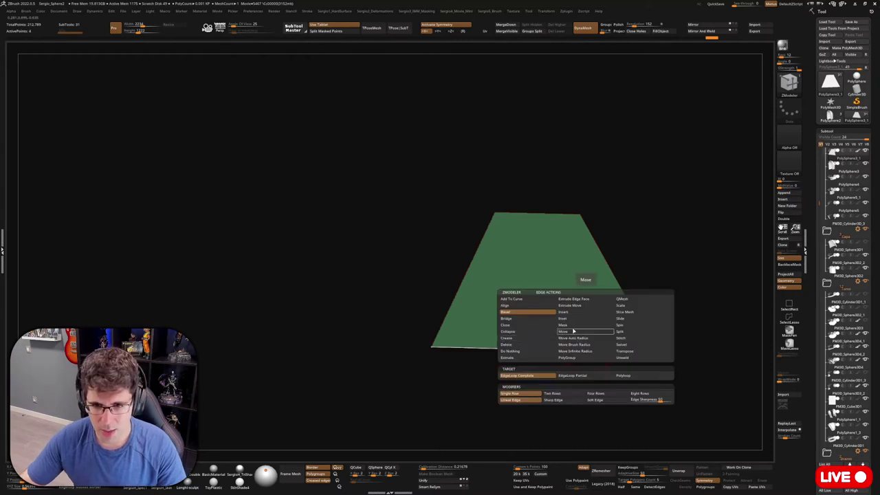
left_click(582, 309)
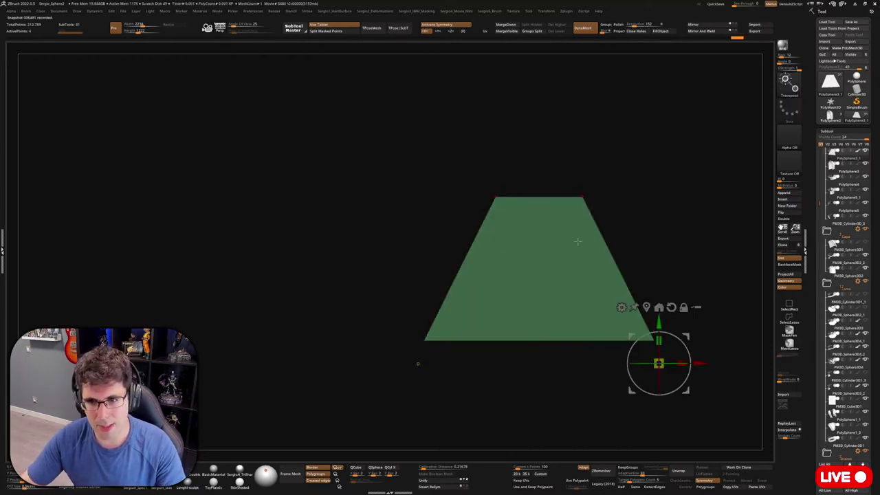
left_click(590, 278)
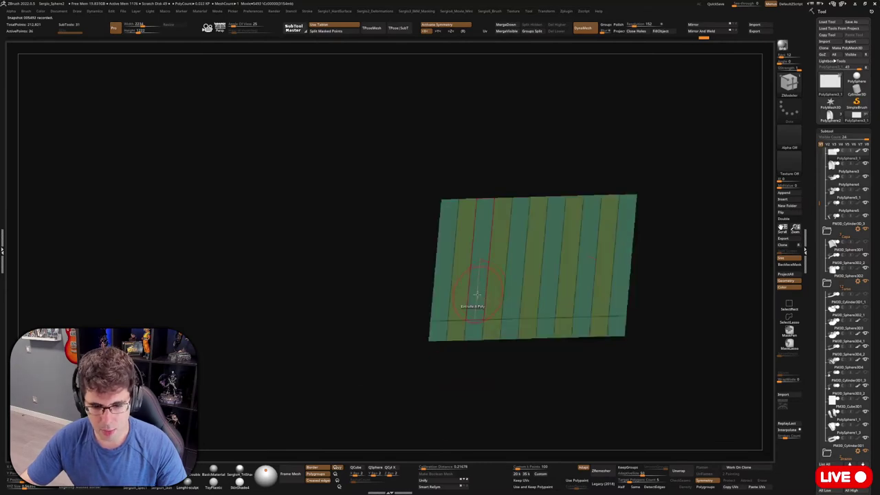
right_click_drag(477, 294, 468, 269)
key("space")
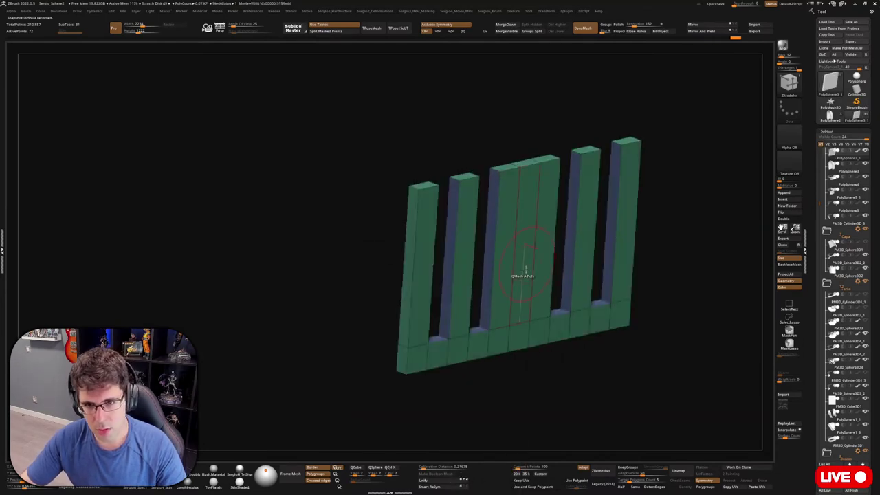
mouse_move(525, 269)
right_mouse_down()
mouse_move(570, 293)
mouse_move(592, 291)
mouse_move(545, 376)
mouse_move(520, 363)
right_mouse_up()
- Frame the helmet and inspect the mouthpiece grille with its polygon wireframe shown
key("w")
key("shift+s")
key("shift+s")
key("f")
key("q")
mouse_move(472, 344)
right_mouse_down()
mouse_move(460, 280)
mouse_move(678, 305)
mouse_move(642, 236)
mouse_move(506, 275)
mouse_move(436, 386)
mouse_move(548, 285)
mouse_move(530, 347)
mouse_move(540, 334)
mouse_move(475, 297)
mouse_move(451, 313)
right_mouse_up()
key("shift+f")
key("w")
key("q")
right_click_drag(533, 296, 563, 343, "ctrl")
- Toggle Solo to compare the grille alone against the full helmet
key("w")
key("ctrl+shift+s")
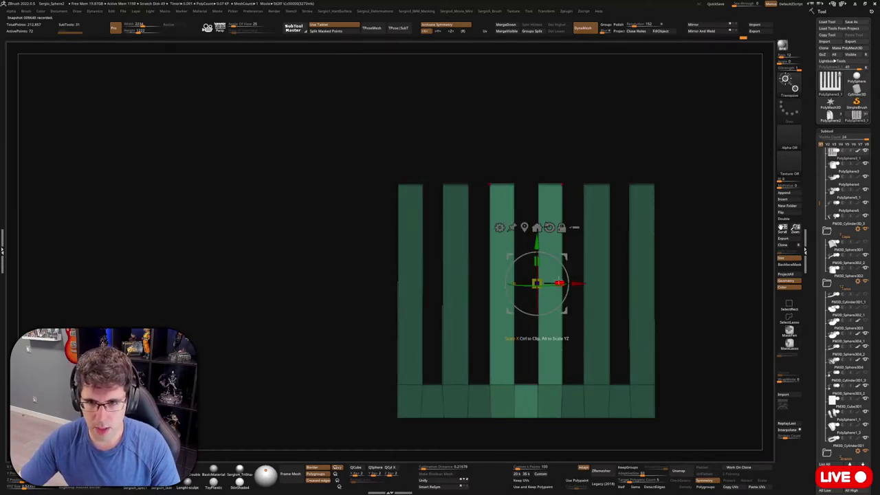
key("ctrl+shift+s")
right_click_drag(573, 310, 619, 288)
key("ctrl+shift+s")
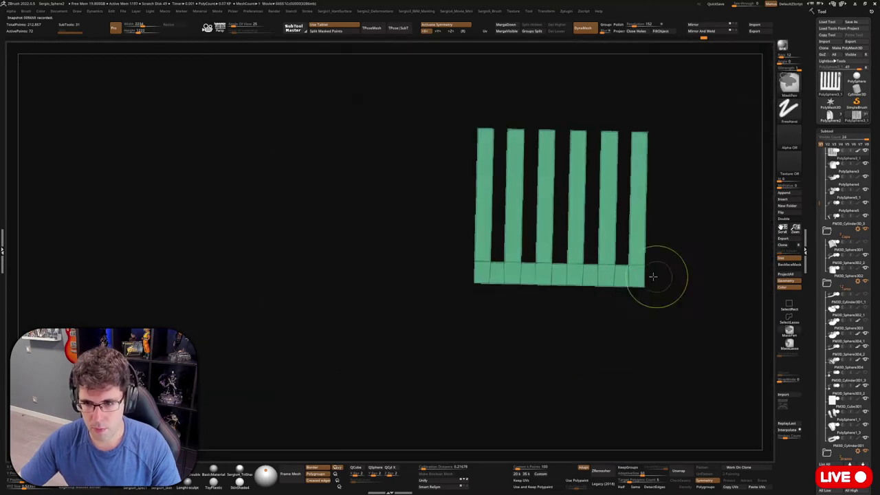
key("ctrl+shift+s")
key("ctrl+shift+s")
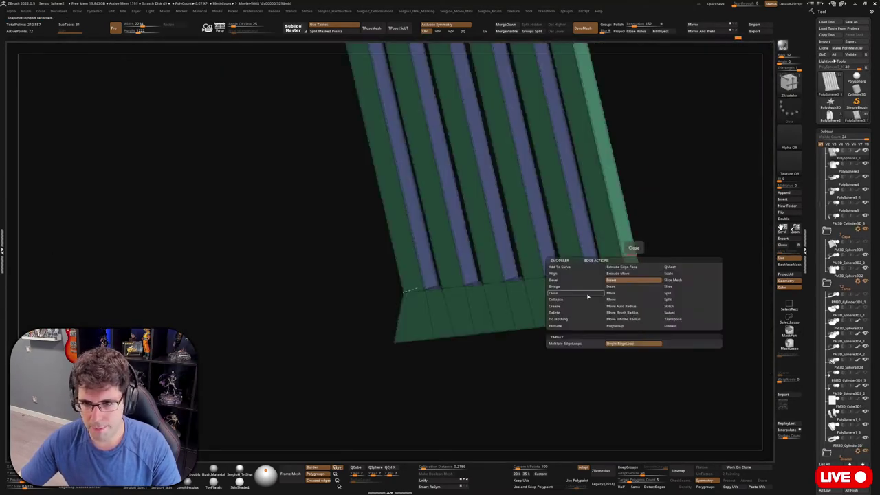
key("ctrl+shift+s")
- Insert a Plane subtool in front of the face and orbit to check it
key("f")
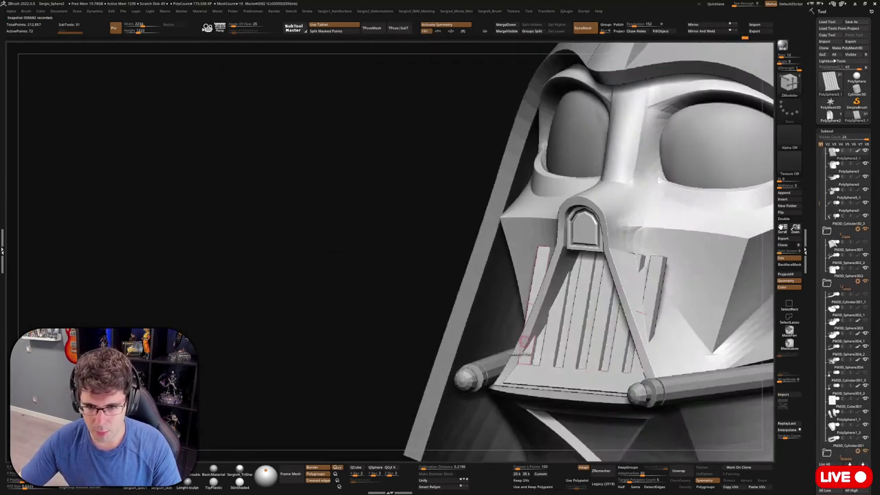
right_click_drag(481, 275, 550, 275)
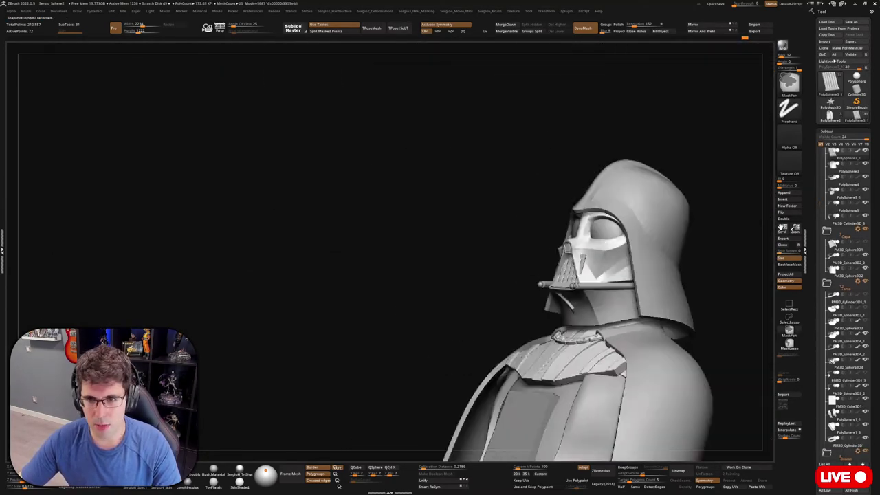
left_click(782, 199)
left_click(722, 378)
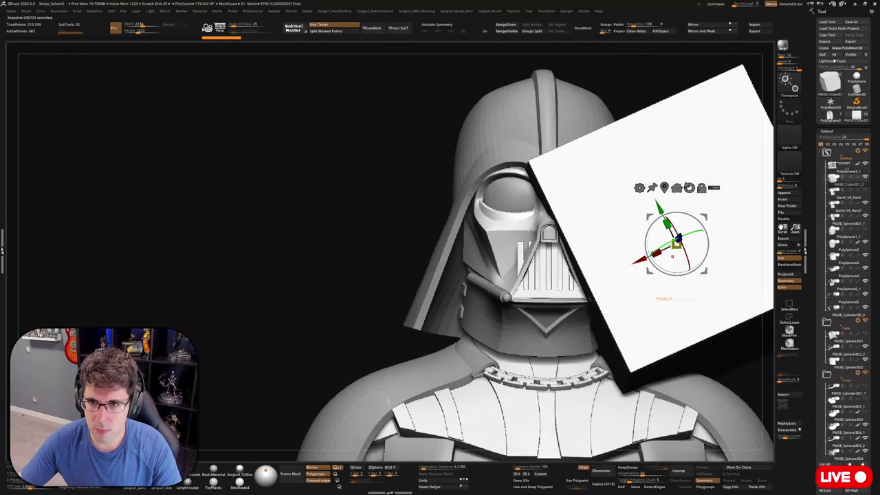
right_click_drag(275, 206, 316, 206)
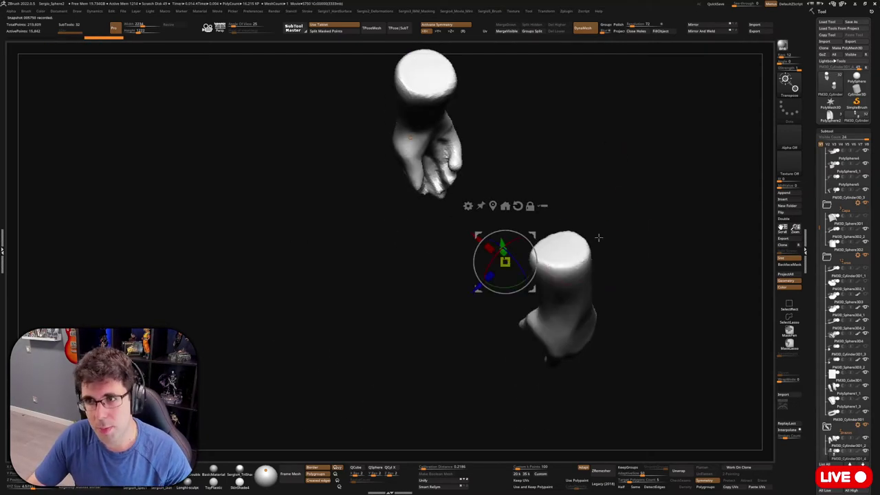
- Inspect both mitt-shaped hands and their pulled-down fingers from several angles
mouse_move(598, 237)
left_mouse_down()
mouse_move(516, 330)
mouse_move(589, 230)
left_mouse_up()
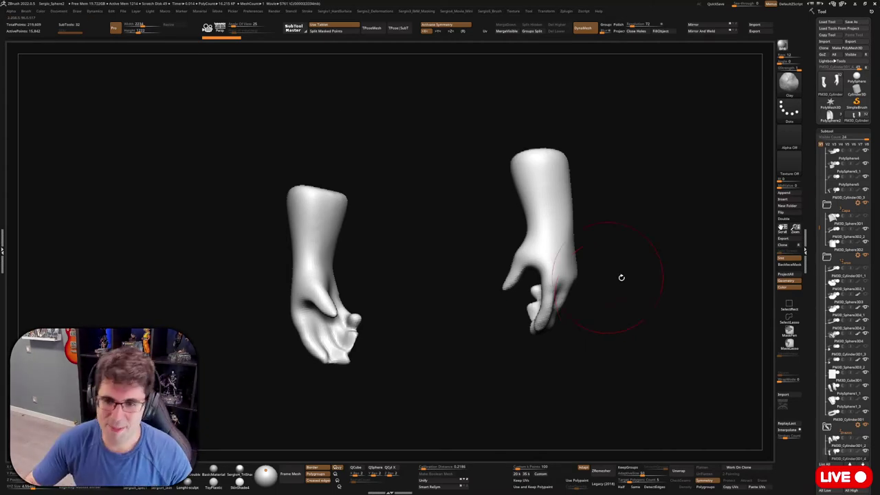
left_click_drag(621, 277, 563, 453)
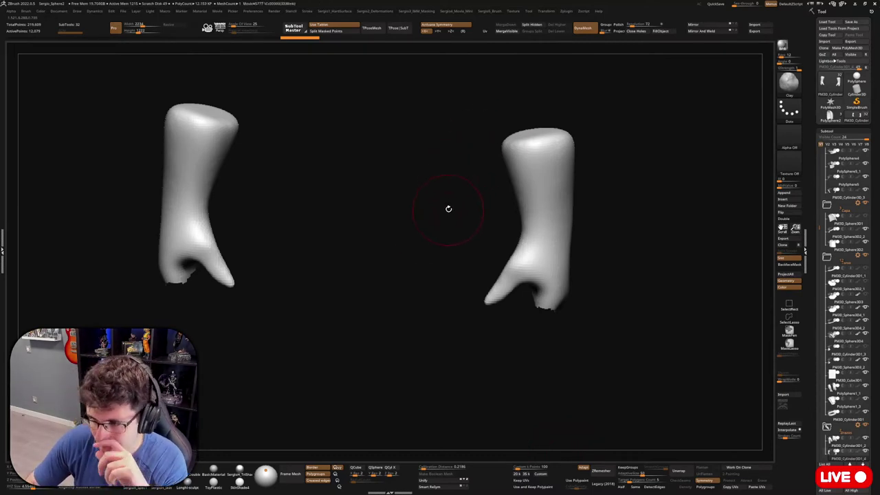
left_click_drag(448, 208, 526, 354)
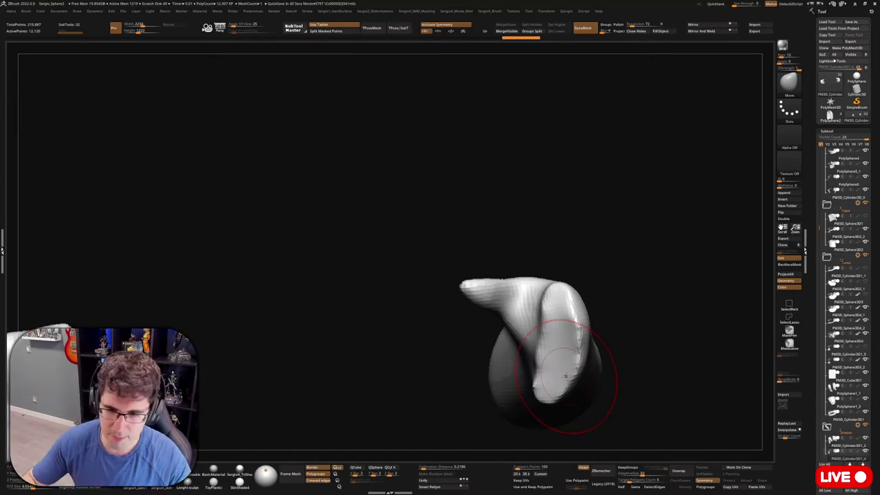
left_click_drag(565, 376, 516, 341)
mouse_move(553, 311)
left_mouse_down()
mouse_move(579, 309)
mouse_move(574, 314)
left_mouse_up()
mouse_move(586, 285)
left_mouse_down()
mouse_move(537, 306)
mouse_move(568, 357)
left_mouse_up()
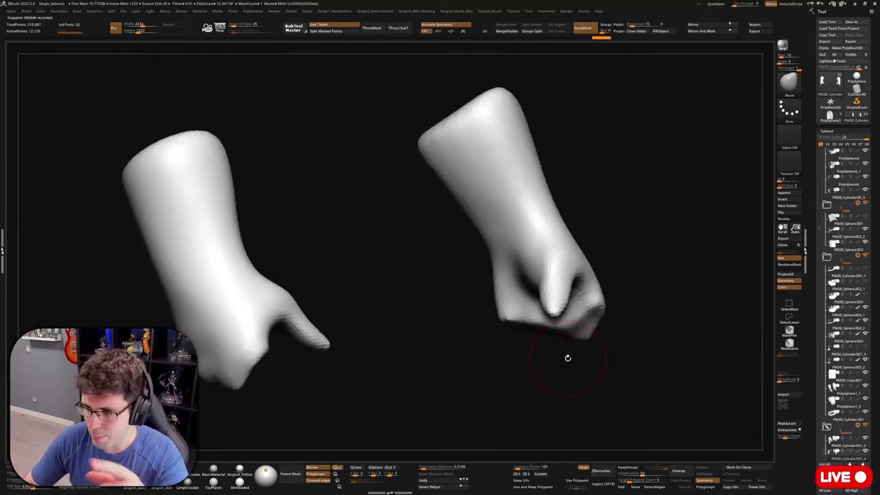
left_click_drag(536, 328, 585, 237)
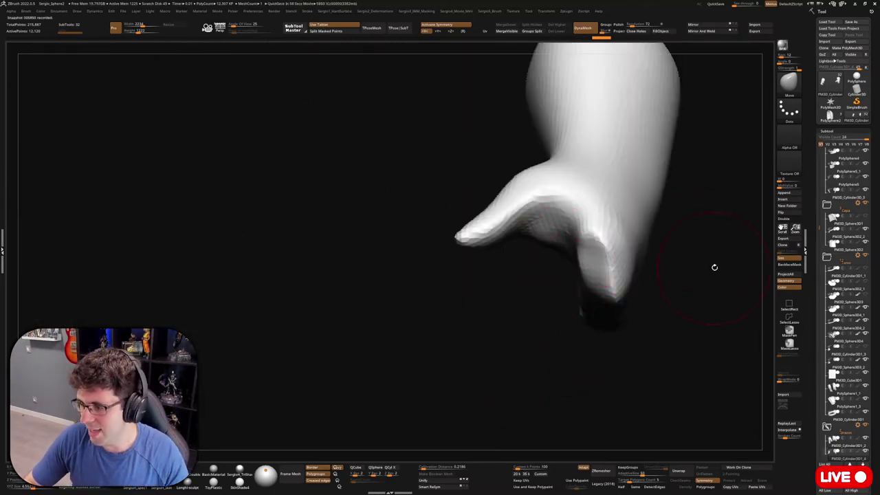
mouse_move(714, 267)
left_mouse_down()
mouse_move(510, 316)
mouse_move(540, 295)
mouse_move(576, 336)
mouse_move(598, 294)
mouse_move(566, 303)
mouse_move(593, 336)
mouse_move(592, 369)
mouse_move(589, 344)
mouse_move(580, 350)
mouse_move(613, 318)
mouse_move(645, 306)
mouse_move(653, 326)
mouse_move(621, 369)
mouse_move(594, 346)
left_mouse_up()
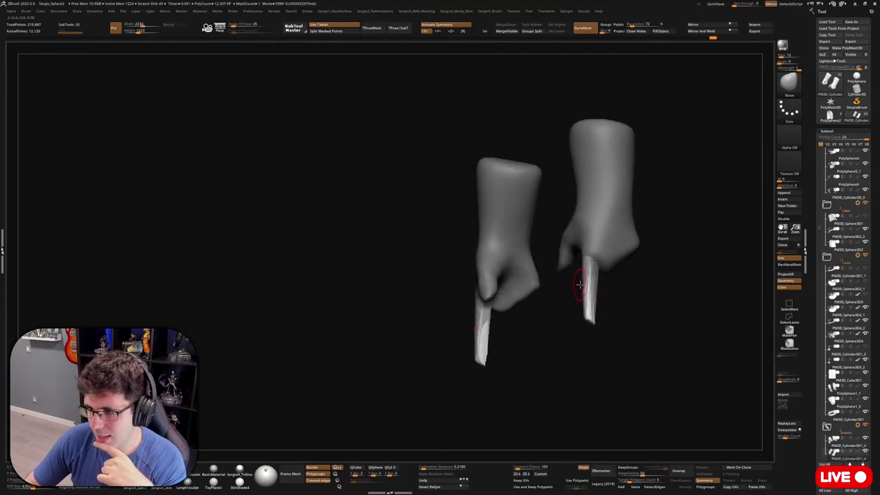
- Turn the pointing hand and switch to the TrimDynamic brush to work the fingertip
mouse_move(569, 281)
left_mouse_down()
mouse_move(593, 295)
mouse_move(559, 174)
left_mouse_up()
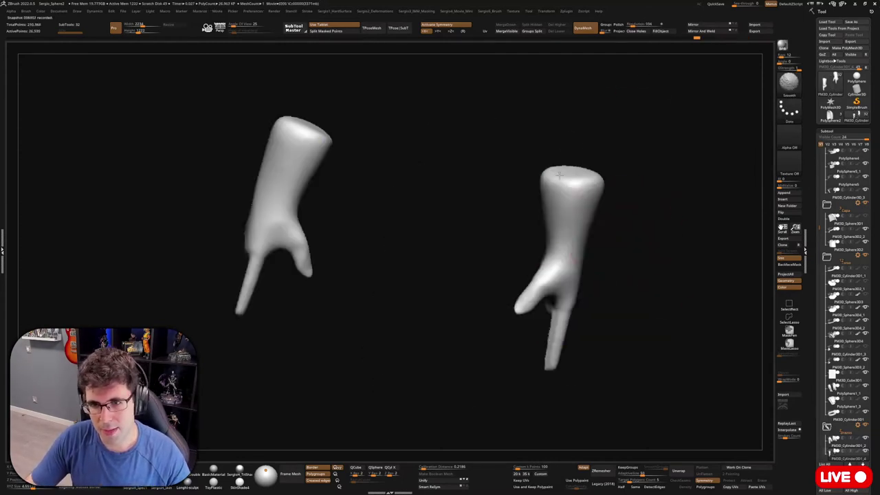
mouse_move(580, 311)
left_mouse_down()
mouse_move(540, 271)
mouse_move(604, 211)
left_mouse_up()
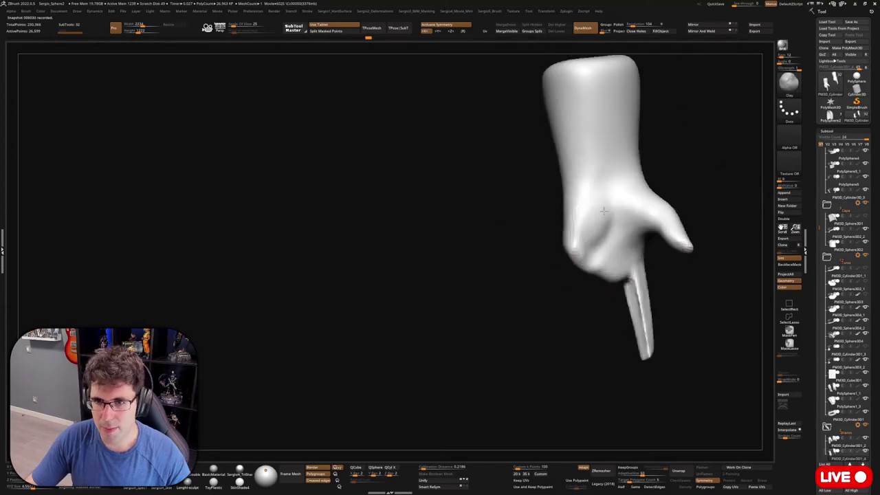
mouse_move(614, 277)
left_mouse_down()
mouse_move(589, 319)
mouse_move(570, 233)
mouse_move(604, 278)
mouse_move(575, 393)
mouse_move(556, 343)
mouse_move(570, 304)
mouse_move(555, 326)
mouse_move(558, 304)
left_mouse_up()
key("b")
key("t")
key("d")
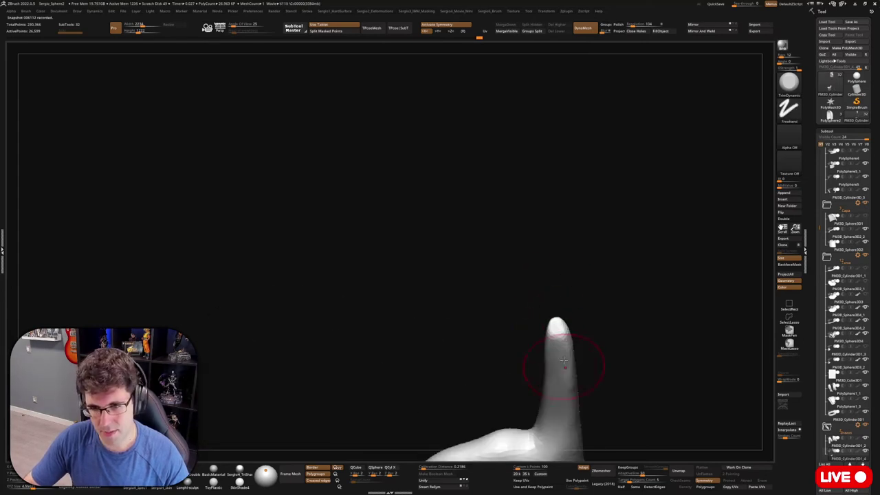
mouse_move(563, 360)
left_mouse_down()
mouse_move(561, 319)
mouse_move(656, 337)
mouse_move(629, 275)
mouse_move(628, 285)
mouse_move(654, 284)
mouse_move(585, 227)
mouse_move(643, 52)
left_mouse_up()
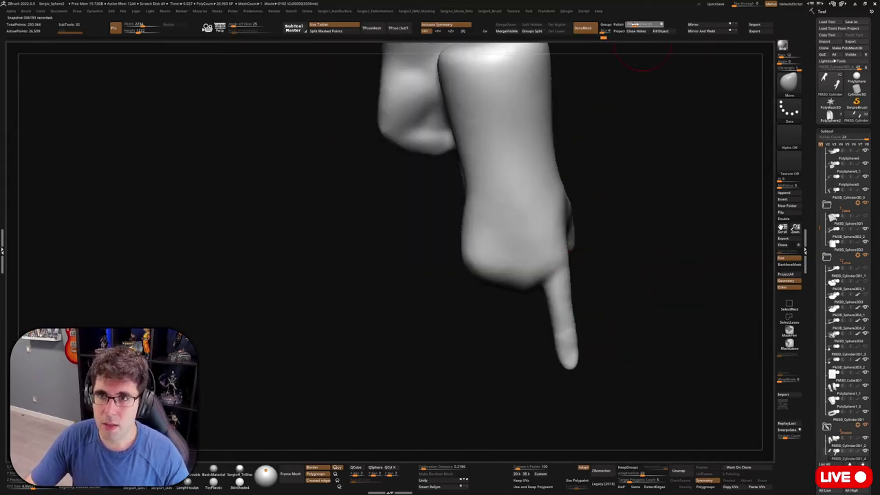
mouse_move(589, 219)
left_mouse_down()
mouse_move(541, 177)
mouse_move(576, 232)
mouse_move(521, 199)
mouse_move(465, 240)
mouse_move(566, 178)
mouse_move(488, 255)
mouse_move(487, 218)
mouse_move(491, 255)
mouse_move(479, 232)
left_mouse_up()
- Reselect TrimDynamic and inspect the finger tip beside the second finger mesh
key("b")
key("t")
key("d")
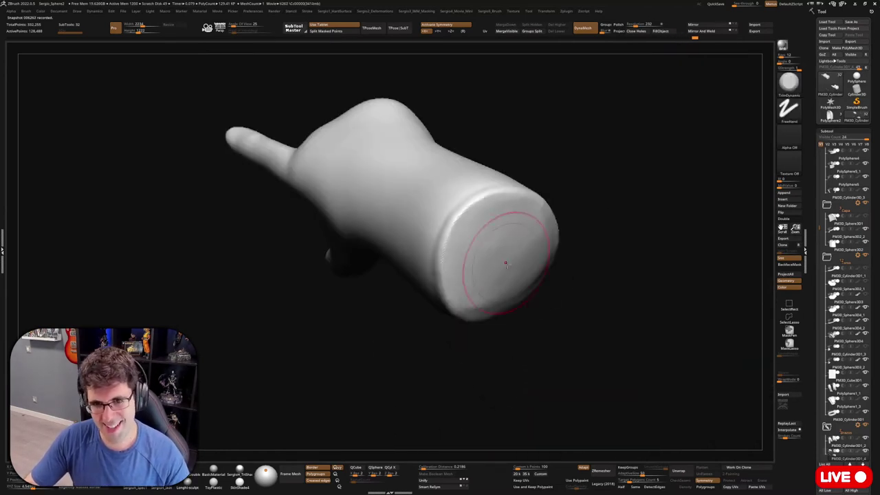
left_click_drag(506, 262, 498, 238)
mouse_move(508, 284)
left_mouse_down()
mouse_move(432, 310)
mouse_move(583, 292)
mouse_move(658, 373)
mouse_move(658, 319)
mouse_move(637, 377)
mouse_move(665, 350)
mouse_move(605, 339)
mouse_move(512, 363)
left_mouse_up()
mouse_move(523, 392)
left_mouse_down()
mouse_move(548, 346)
mouse_move(505, 353)
mouse_move(539, 358)
mouse_move(383, 348)
mouse_move(364, 294)
mouse_move(405, 296)
mouse_move(501, 261)
mouse_move(518, 273)
mouse_move(517, 248)
left_mouse_up()
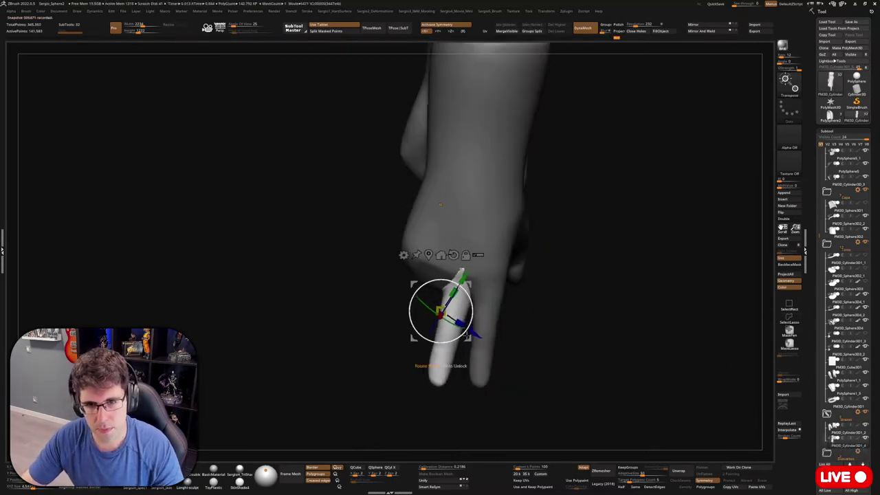
- Orbit and zoom around both hands to check the fingers, palms and finger bases
mouse_move(441, 311)
left_mouse_down()
mouse_move(447, 316)
mouse_move(435, 297)
mouse_move(471, 334)
mouse_move(453, 292)
mouse_move(544, 235)
mouse_move(498, 227)
mouse_move(460, 239)
left_mouse_up()
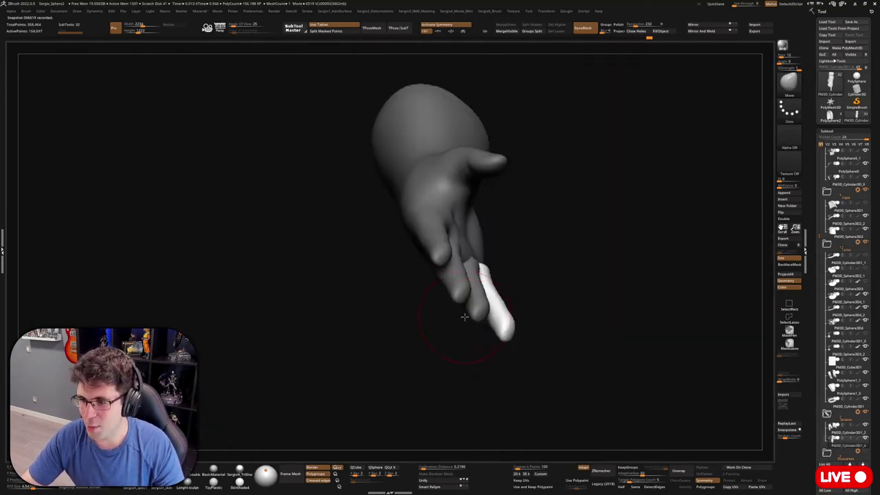
left_click_drag(464, 317, 530, 273)
mouse_move(502, 310)
left_mouse_down()
mouse_move(526, 320)
mouse_move(501, 267)
mouse_move(520, 252)
mouse_move(531, 265)
mouse_move(540, 292)
mouse_move(481, 275)
mouse_move(680, 59)
mouse_move(483, 319)
mouse_move(414, 308)
mouse_move(403, 341)
mouse_move(536, 255)
mouse_move(414, 287)
mouse_move(403, 387)
mouse_move(363, 364)
mouse_move(412, 315)
mouse_move(382, 303)
mouse_move(305, 383)
mouse_move(354, 367)
mouse_move(371, 262)
left_mouse_up()
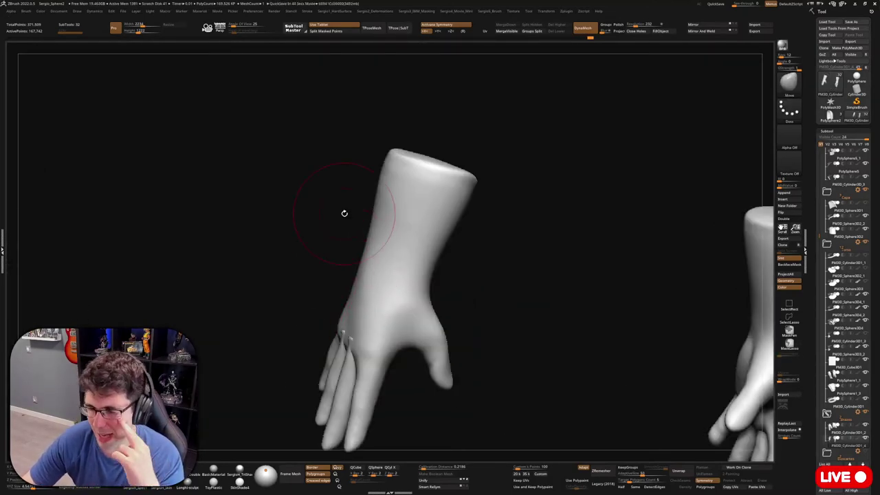
mouse_move(344, 213)
left_mouse_down()
mouse_move(353, 314)
mouse_move(328, 344)
mouse_move(304, 304)
mouse_move(244, 335)
mouse_move(284, 340)
mouse_move(240, 352)
mouse_move(261, 363)
mouse_move(349, 366)
mouse_move(331, 354)
left_mouse_up()
mouse_move(409, 325)
left_mouse_down()
mouse_move(357, 344)
mouse_move(254, 347)
mouse_move(410, 356)
mouse_move(367, 252)
mouse_move(383, 271)
mouse_move(360, 353)
mouse_move(338, 336)
mouse_move(344, 369)
mouse_move(527, 298)
mouse_move(305, 373)
mouse_move(337, 365)
mouse_move(338, 282)
mouse_move(383, 319)
mouse_move(404, 320)
mouse_move(392, 298)
left_mouse_up()
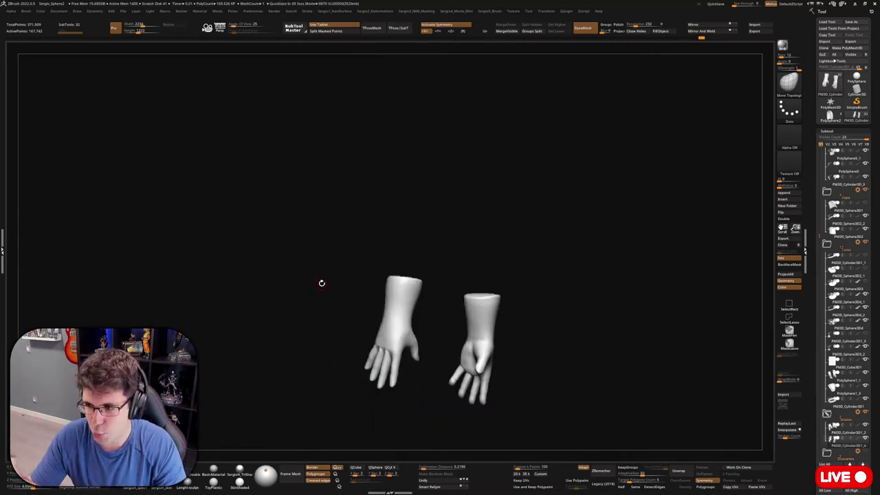
mouse_move(321, 283)
left_mouse_down()
mouse_move(534, 372)
mouse_move(471, 318)
mouse_move(416, 386)
mouse_move(436, 368)
mouse_move(454, 399)
mouse_move(481, 289)
mouse_move(473, 317)
mouse_move(456, 320)
mouse_move(461, 282)
mouse_move(532, 317)
mouse_move(482, 287)
mouse_move(506, 310)
mouse_move(431, 312)
mouse_move(507, 289)
mouse_move(473, 279)
left_mouse_up()
- Record a turntable spin of the hand from a side view
mouse_move(544, 268)
left_mouse_down()
mouse_move(571, 255)
mouse_move(463, 252)
mouse_move(472, 314)
left_mouse_up()
key("space")
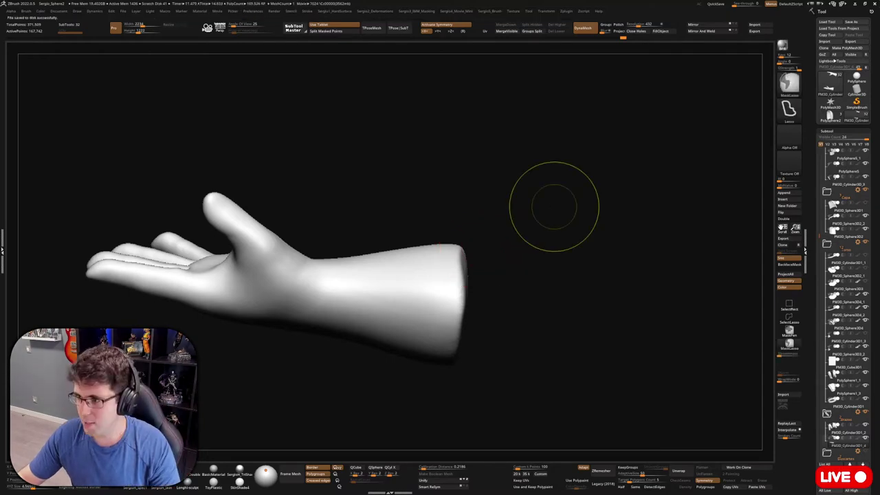
left_click(564, 294)
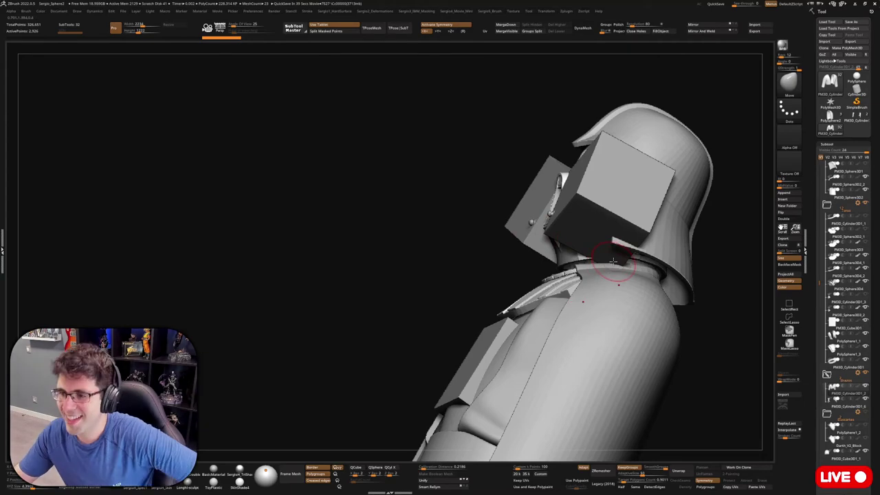
- Frame the chest plate from the front, toggling the polygroup wireframe on and off
key("ctrl+z")
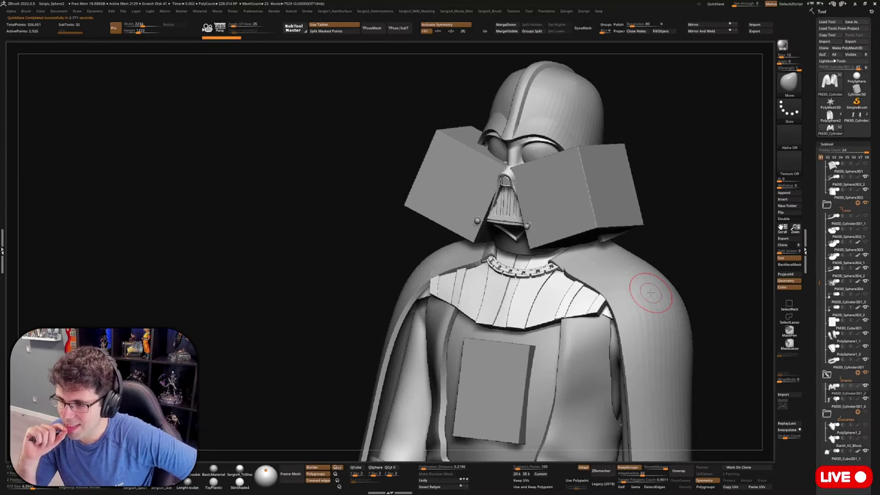
key("f")
key("shift+f")
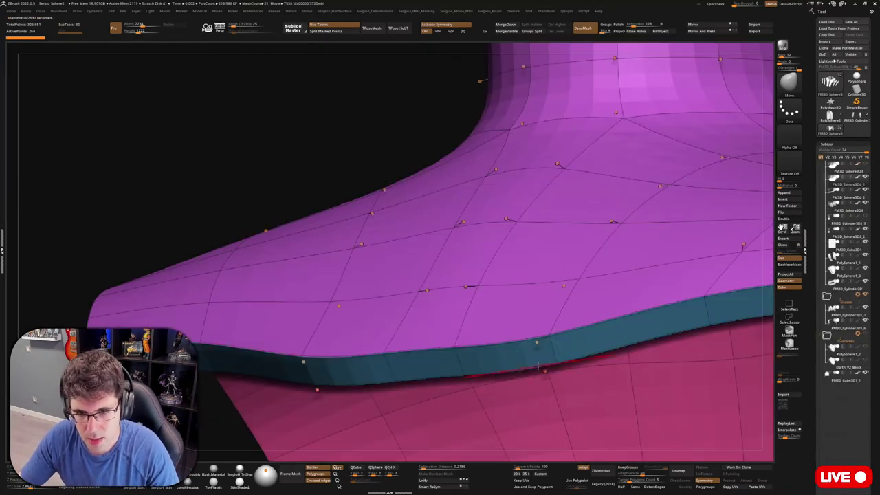
key("shift+f")
key("f")
left_click_drag(527, 367, 602, 322, "alt")
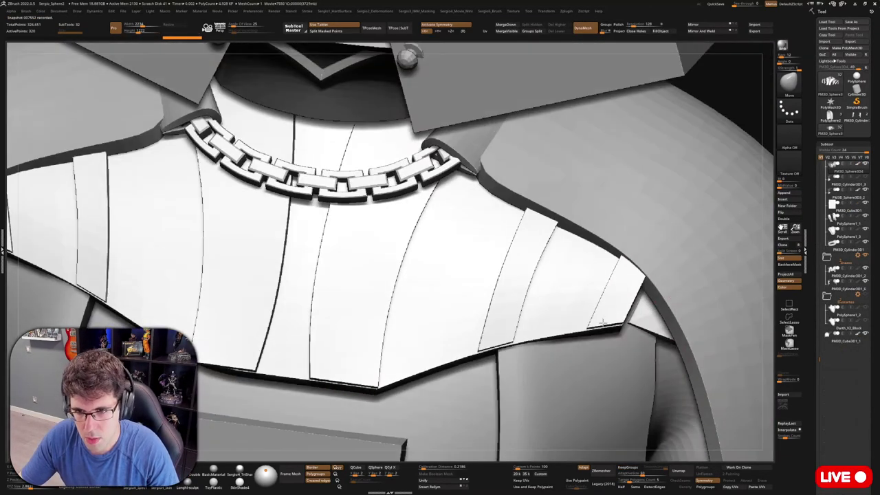
key("f")
- Solo the collar piece and frame it, then bring back the whole torso
key("shift+f")
key("f")
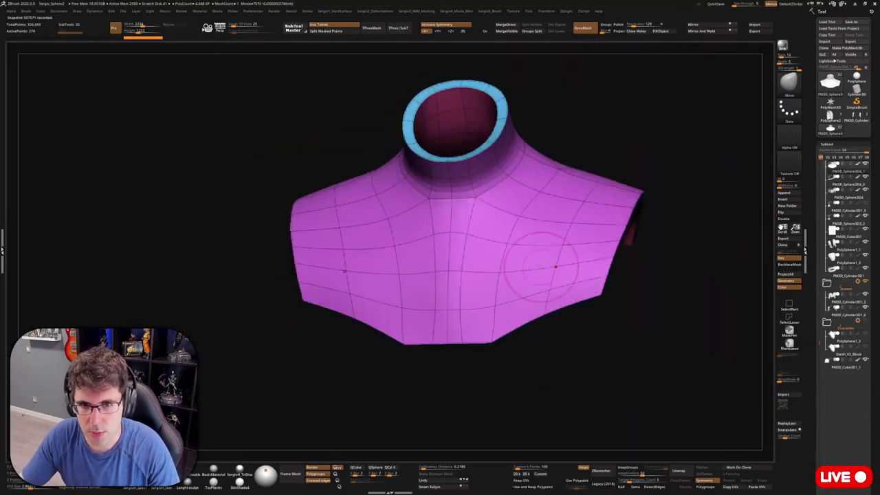
key("shift+f")
key("f")
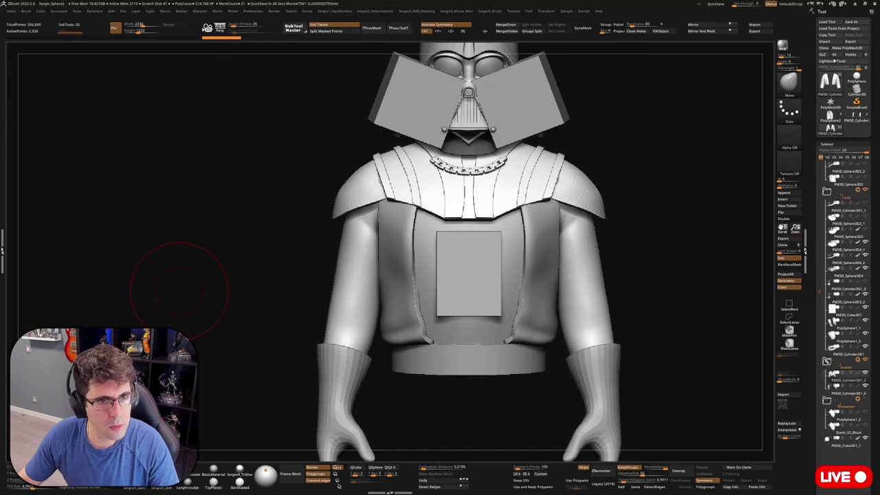
- Solo the jacket from a three-quarter view and orbit around it
mouse_move(521, 319)
right_mouse_down()
mouse_move(622, 267)
mouse_move(610, 236)
mouse_move(611, 316)
mouse_move(640, 373)
right_mouse_up()
left_click(609, 235, "ctrl+shift")
left_click(640, 373, "ctrl+shift")
left_click(601, 300, "ctrl+shift")
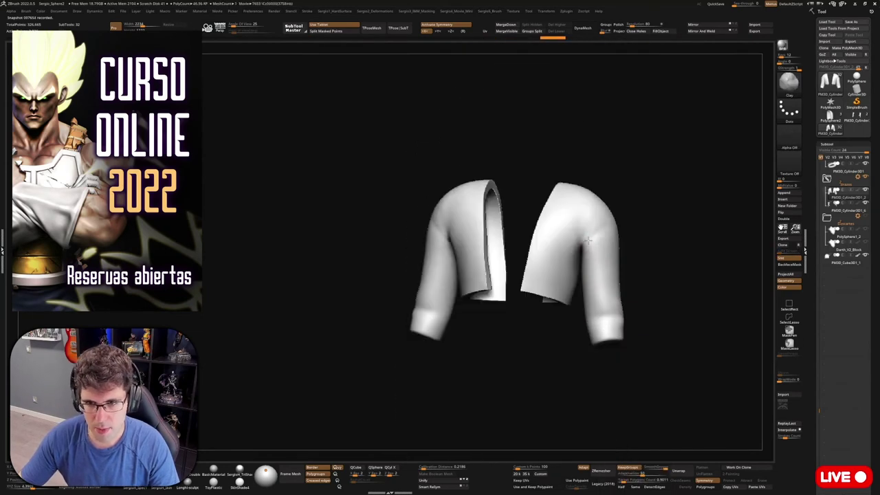
mouse_move(601, 299)
right_mouse_down()
mouse_move(590, 281)
mouse_move(632, 266)
mouse_move(658, 363)
right_mouse_up()
left_click(590, 281, "ctrl+shift")
left_click(600, 289, "ctrl+shift")
- Inspect the jacket and a sleeve in Solo from front and three-quarter views
left_click(659, 363, "ctrl+shift")
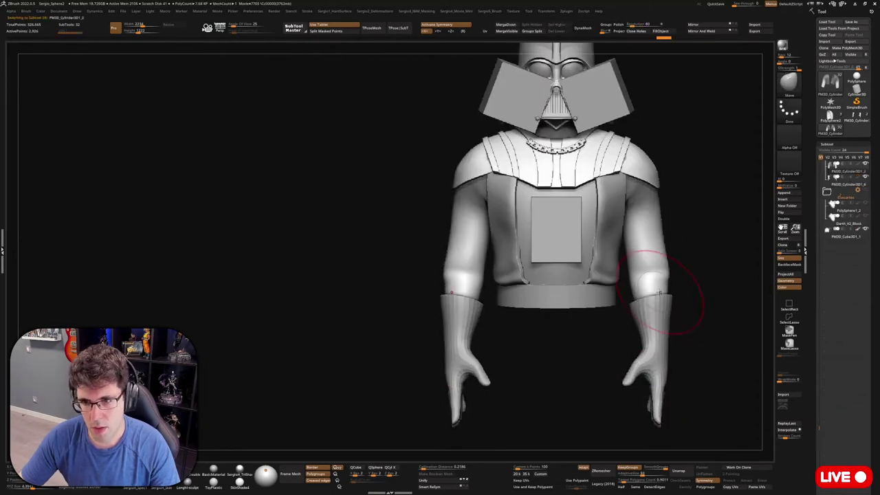
left_click(659, 310, "ctrl+shift")
right_click_drag(659, 310, 659, 334)
left_click(678, 238, "ctrl+shift")
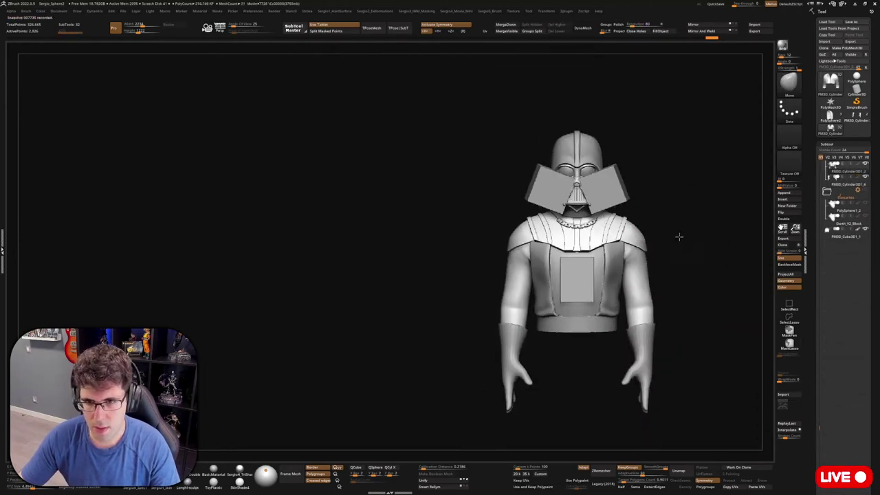
mouse_move(678, 238)
right_mouse_down()
mouse_move(619, 275)
mouse_move(614, 289)
mouse_move(265, 177)
mouse_move(573, 282)
mouse_move(564, 284)
right_mouse_up()
left_click(619, 275, "ctrl+shift")
left_click(590, 285, "ctrl+shift")
- Solo the chest box panel and frame it square to the front
left_click(564, 285, "ctrl+shift")
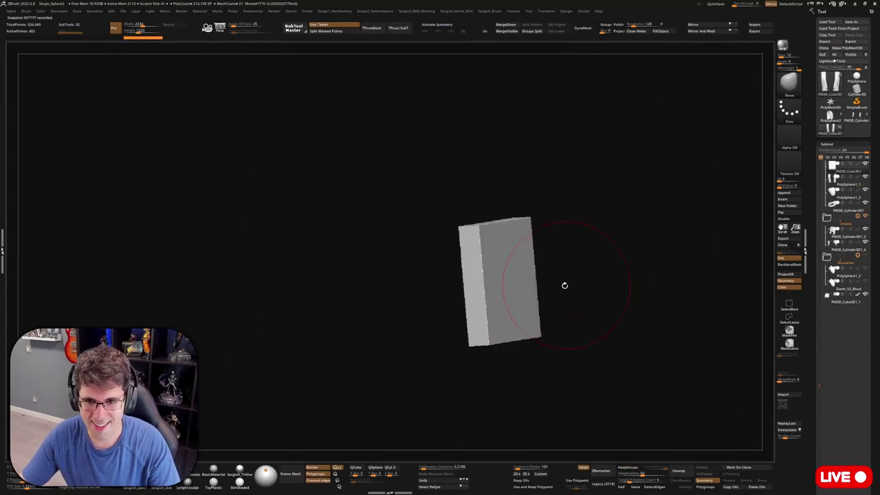
left_click(688, 275, "ctrl+shift")
right_click_drag(688, 275, 746, 196)
mouse_move(511, 307)
right_mouse_down("alt")
mouse_move(511, 284)
mouse_move(475, 290)
right_mouse_up("alt")
left_click(515, 309, "ctrl+shift")
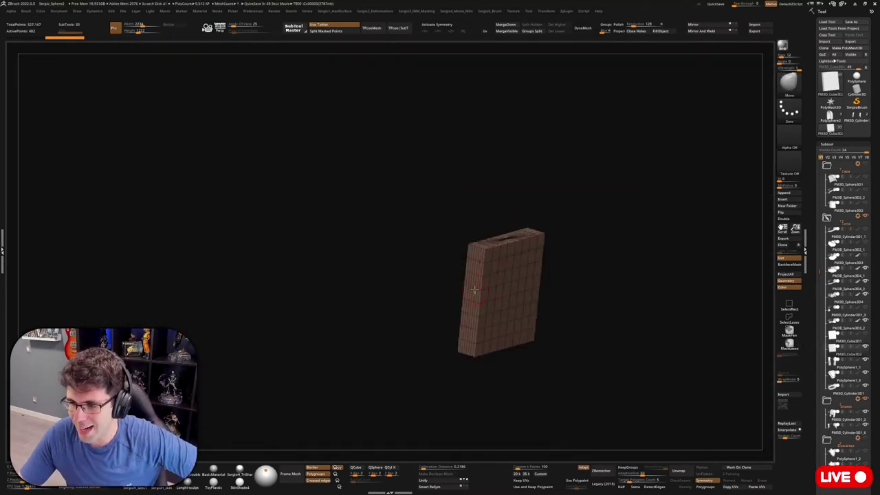
scroll(495, 280, "up", 3)
key("b")
key("z")
- Switch to ZModeler and select a block of the panel's polygons, isolating the green piece
key("m")
right_click_drag(495, 281, 497, 280, "shift")
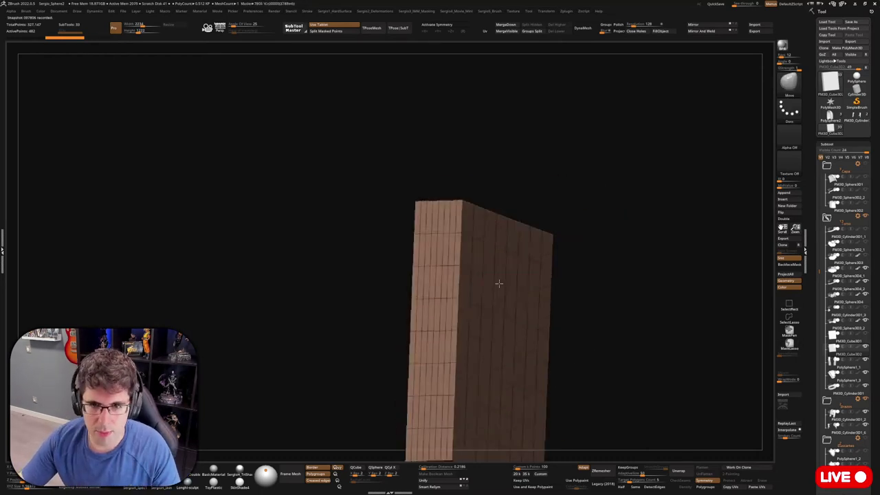
key("f")
right_click_drag(501, 234, 482, 235, "shift")
left_click_drag(458, 243, 518, 369, "ctrl+shift")
mouse_move(519, 369)
right_mouse_down()
mouse_move(576, 334)
mouse_move(544, 320)
right_mouse_up()
left_click(543, 320, "ctrl+shift")
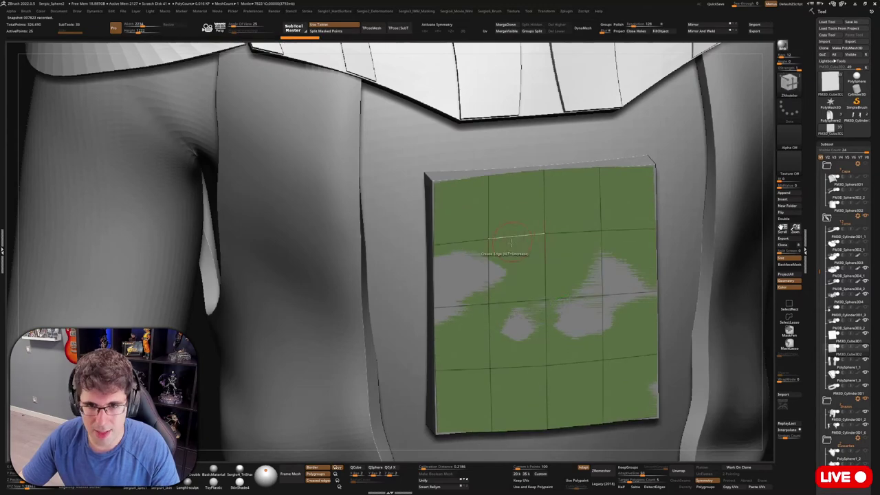
left_click(536, 289, "ctrl+shift")
- Reshape the panel with the Gizmo, moving its handle to the left edge and checking the side
key("w")
mouse_move(555, 182)
right_mouse_down("shift")
mouse_move(527, 391)
mouse_move(522, 342)
mouse_move(379, 142)
mouse_move(442, 363)
right_mouse_up("shift")
left_click(422, 275)
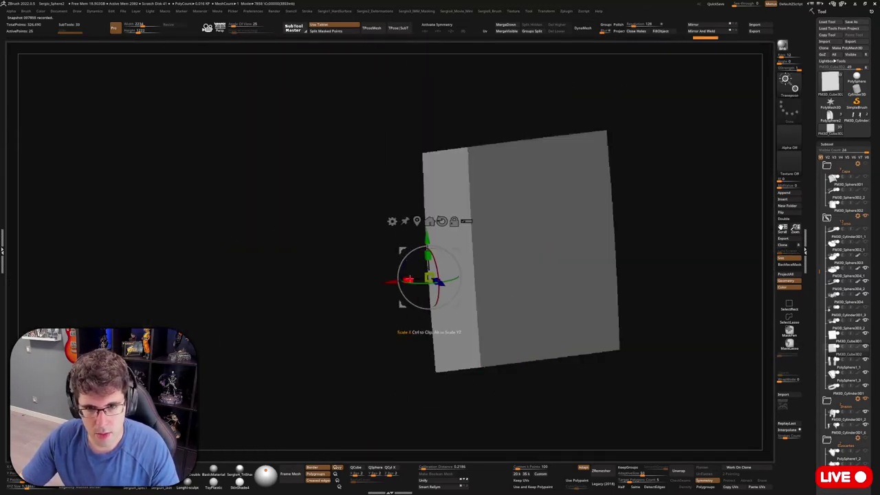
mouse_move(422, 275)
right_mouse_down()
mouse_move(396, 282)
mouse_move(623, 304)
right_mouse_up()
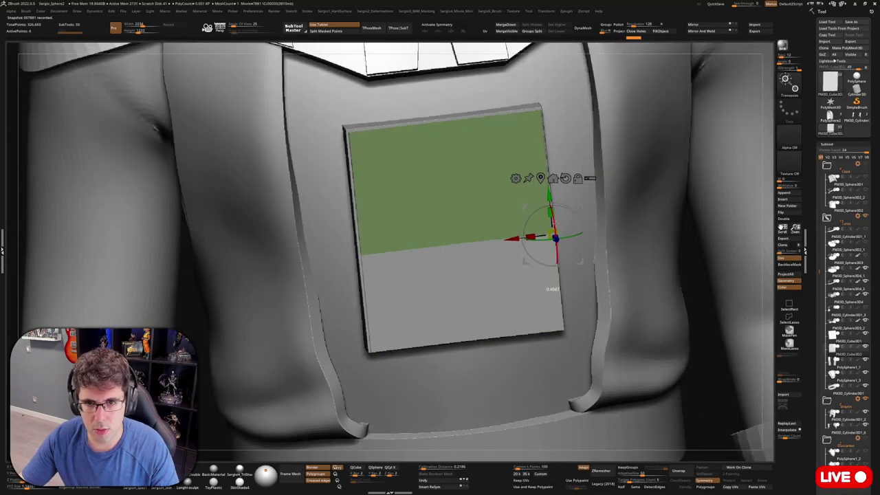
mouse_move(554, 238)
right_mouse_down()
mouse_move(507, 232)
mouse_move(512, 225)
right_mouse_up()
key("space")
- Append a Cube3D subtool to the model from the front torso view
key("space")
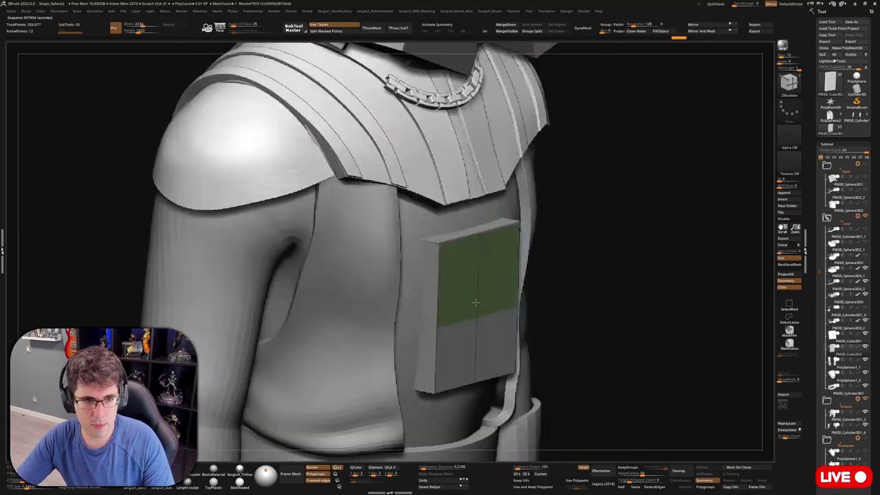
mouse_move(500, 147)
right_mouse_down()
mouse_move(513, 320)
mouse_move(521, 283)
mouse_move(481, 252)
mouse_move(507, 269)
mouse_move(498, 278)
mouse_move(501, 245)
mouse_move(507, 285)
mouse_move(495, 288)
mouse_move(550, 248)
mouse_move(482, 261)
mouse_move(523, 268)
mouse_move(509, 282)
mouse_move(481, 262)
mouse_move(556, 358)
right_mouse_up()
key("shift+f")
key("space")
left_click(577, 241)
- Solo the new cube and scale it wider and shorter into a flat rectangular block
left_click(789, 309)
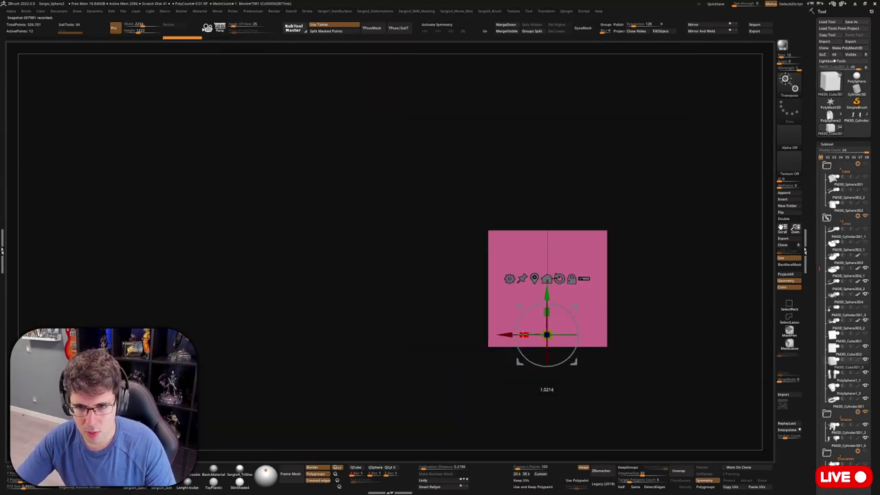
mouse_move(556, 336)
left_mouse_down()
mouse_move(725, 330)
mouse_move(577, 329)
left_mouse_up()
left_click_drag(605, 385, 507, 317, "shift")
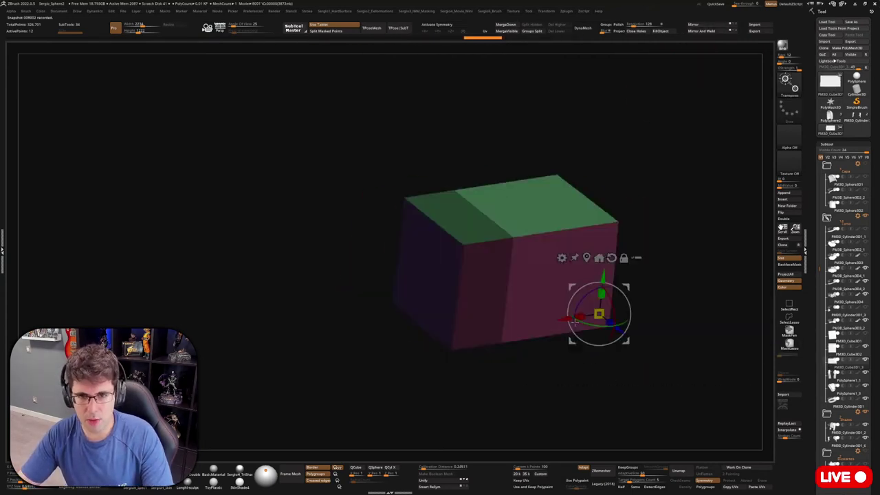
left_click_drag(649, 305, 562, 298)
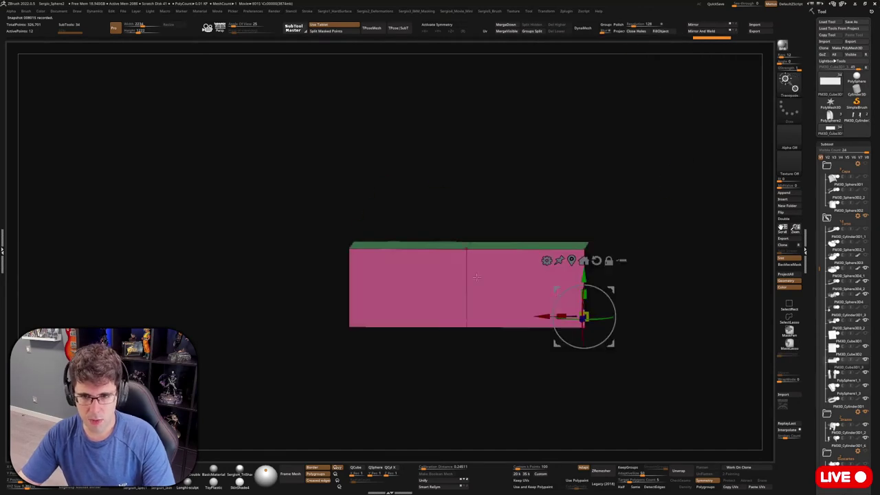
key("space")
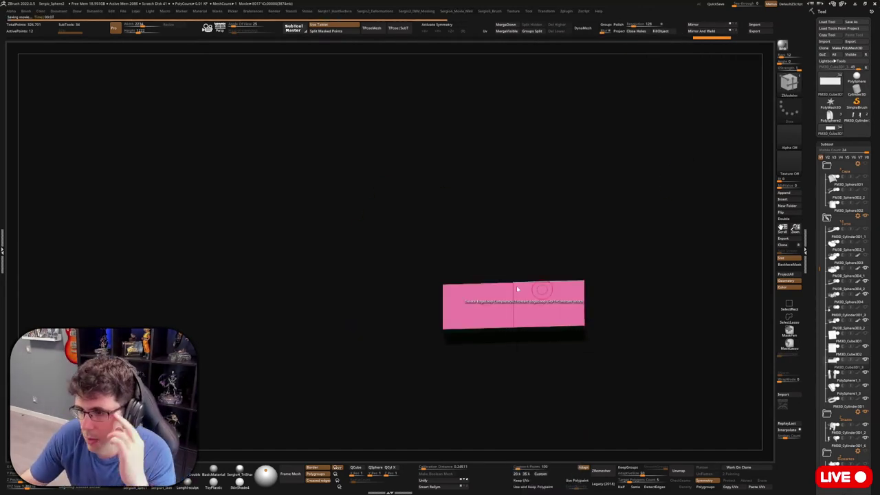
right_click_drag(517, 289, 557, 278)
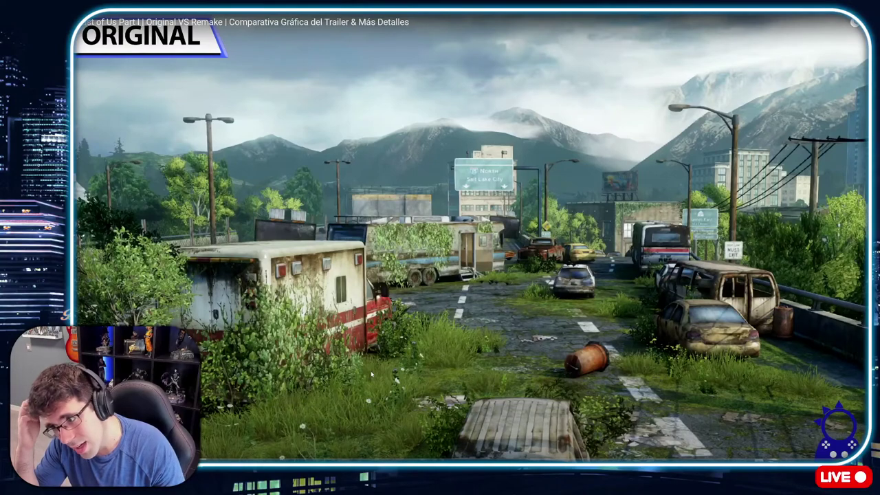
- Play the comparison video and skip back and forward five seconds
left_click(371, 375)
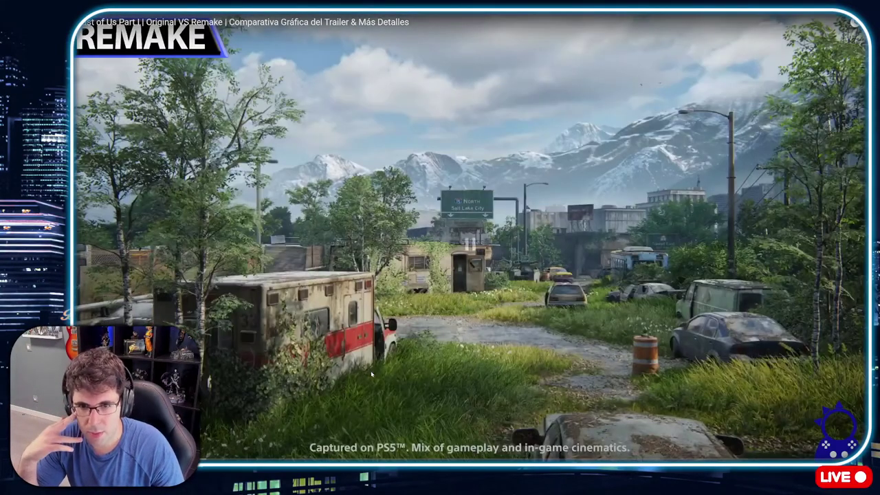
key("Left")
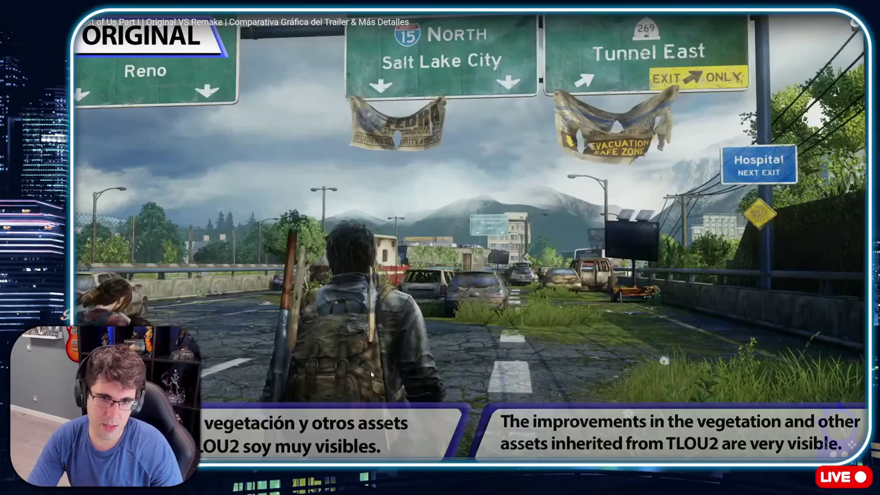
key("Right")
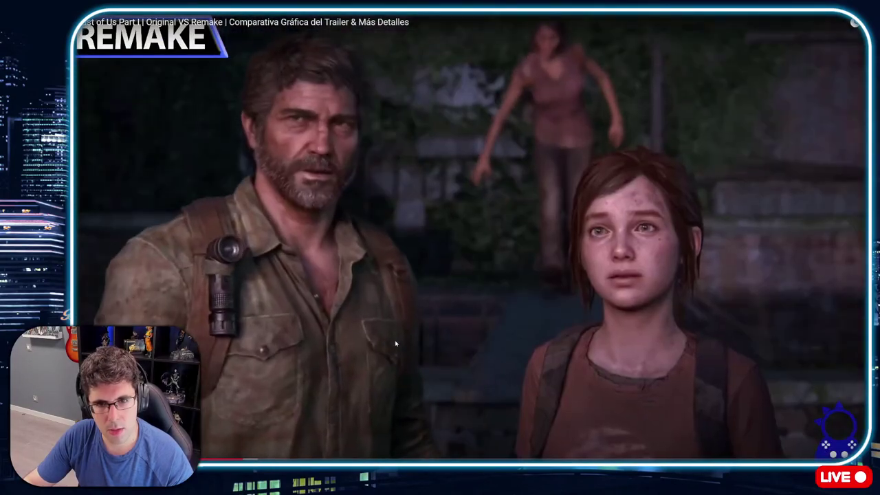
- Pause and resume the comparison video several times, stopping briefly on the hooded man
left_click(395, 344)
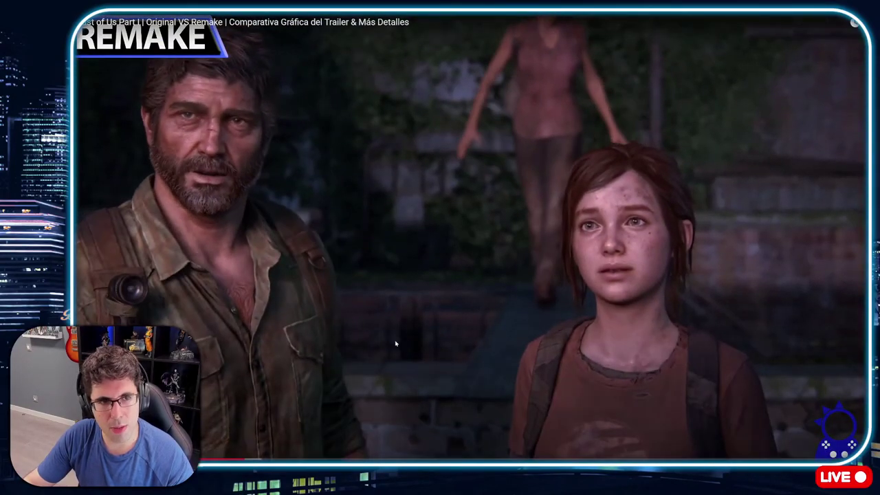
left_click(396, 344)
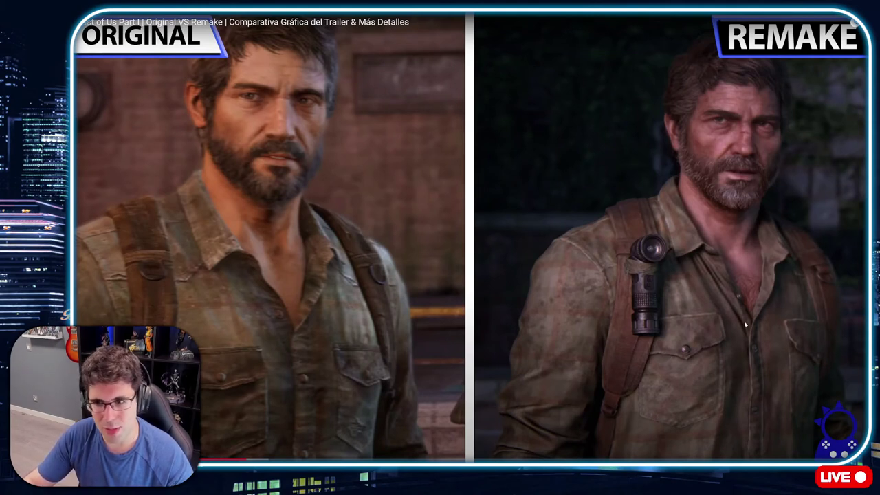
left_click(722, 388)
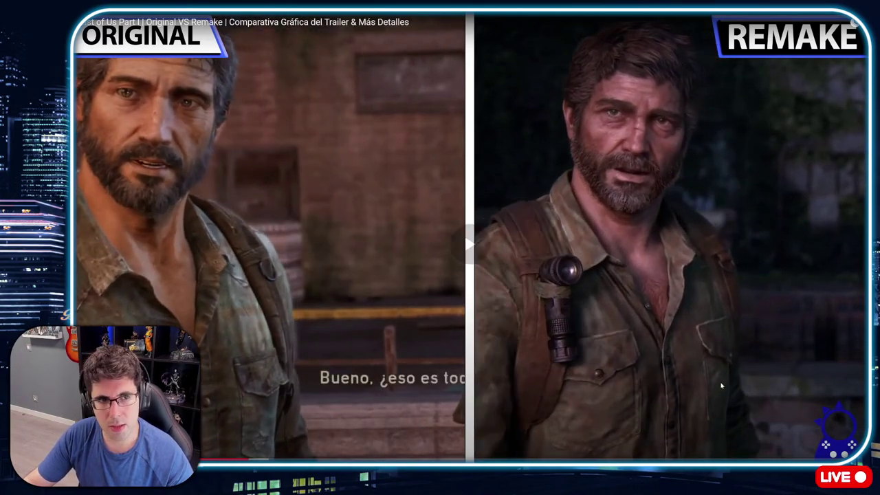
left_click(721, 386)
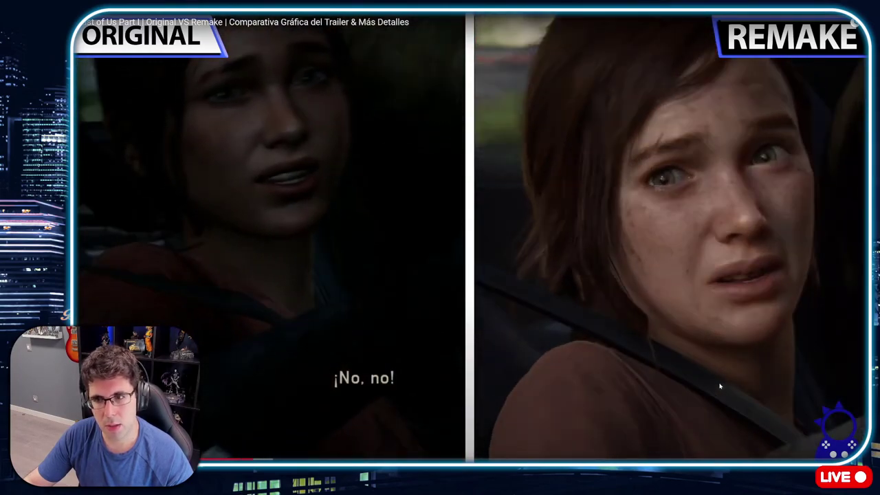
left_click(653, 384)
left_click(610, 376)
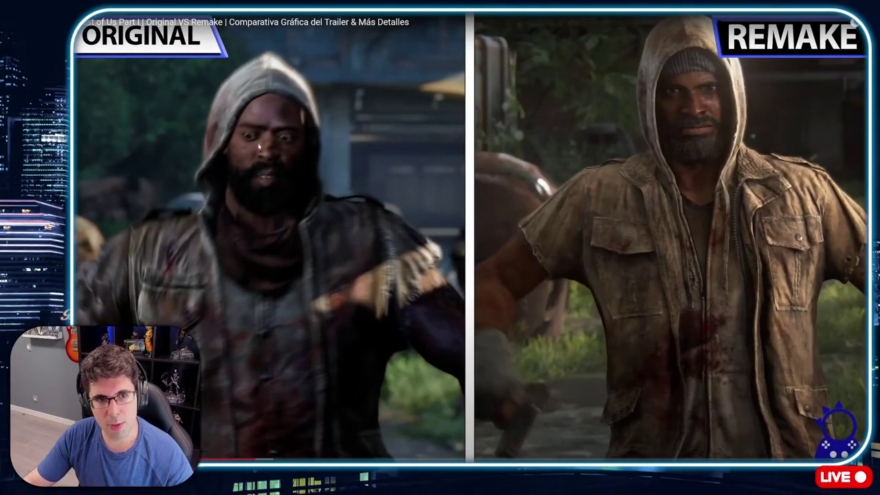
left_click(579, 242)
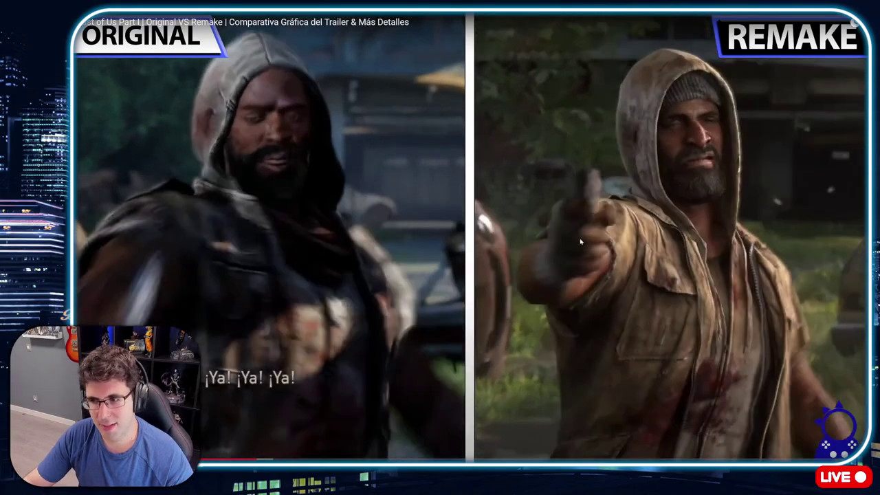